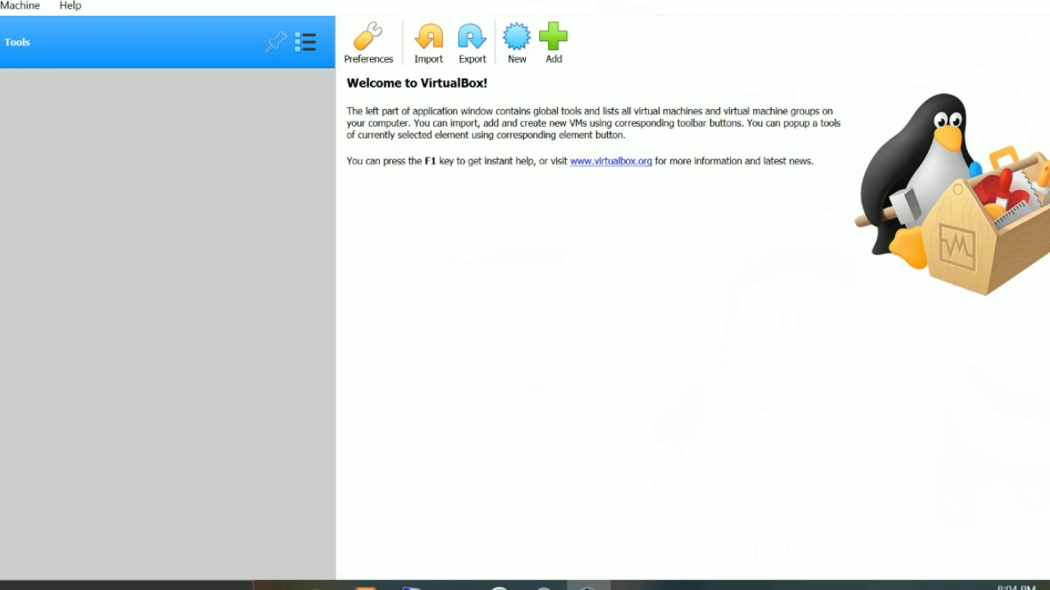
key(super+d)
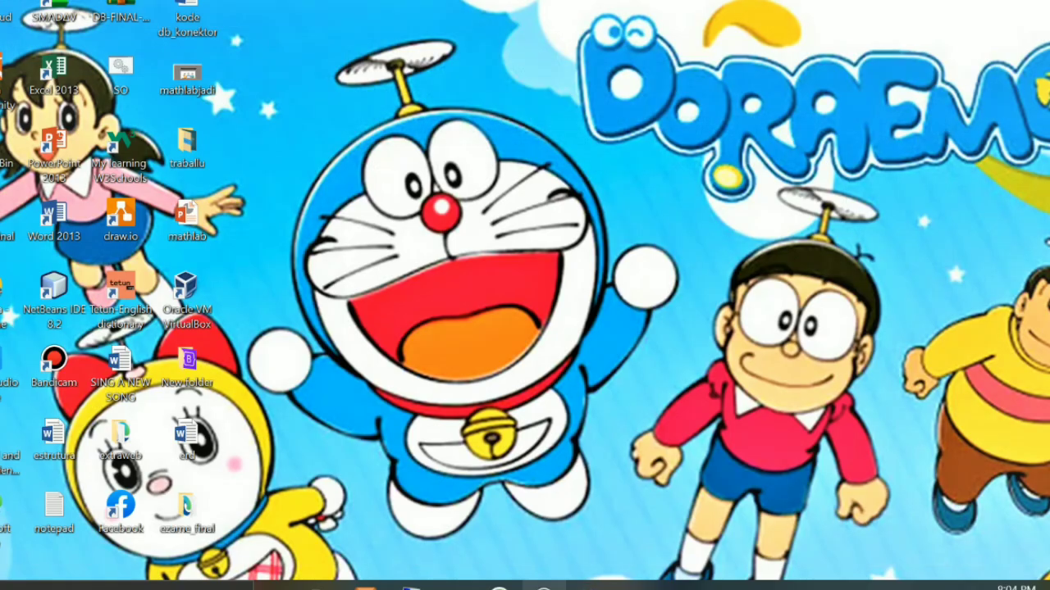
click(544, 585)
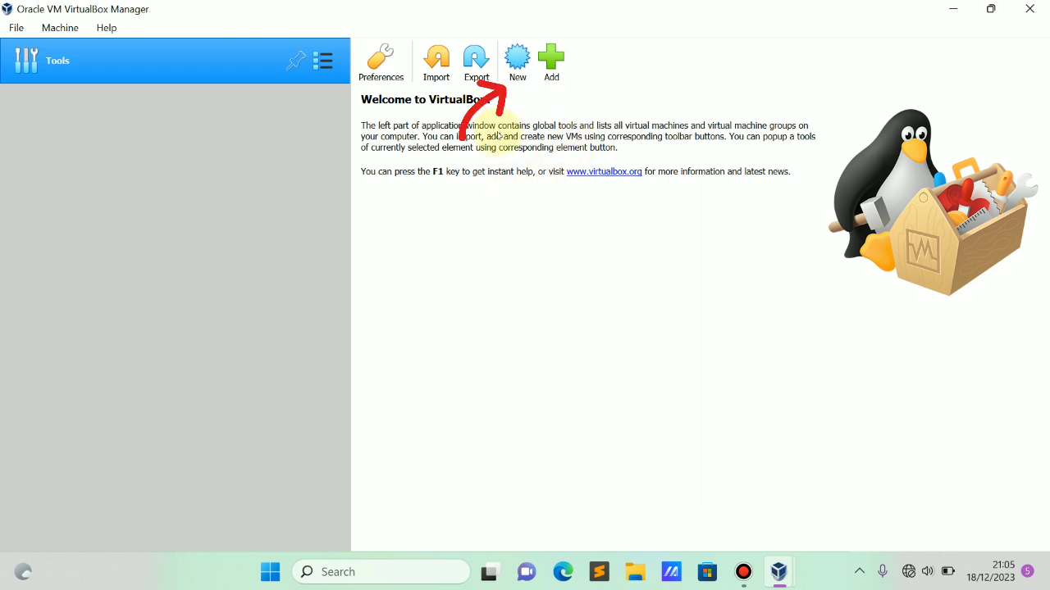
Start a new virtual machine named windows7, of type Microsoft Windows and version Windows 7 (64-bit), with 2048 MB of memory.
click(521, 66)
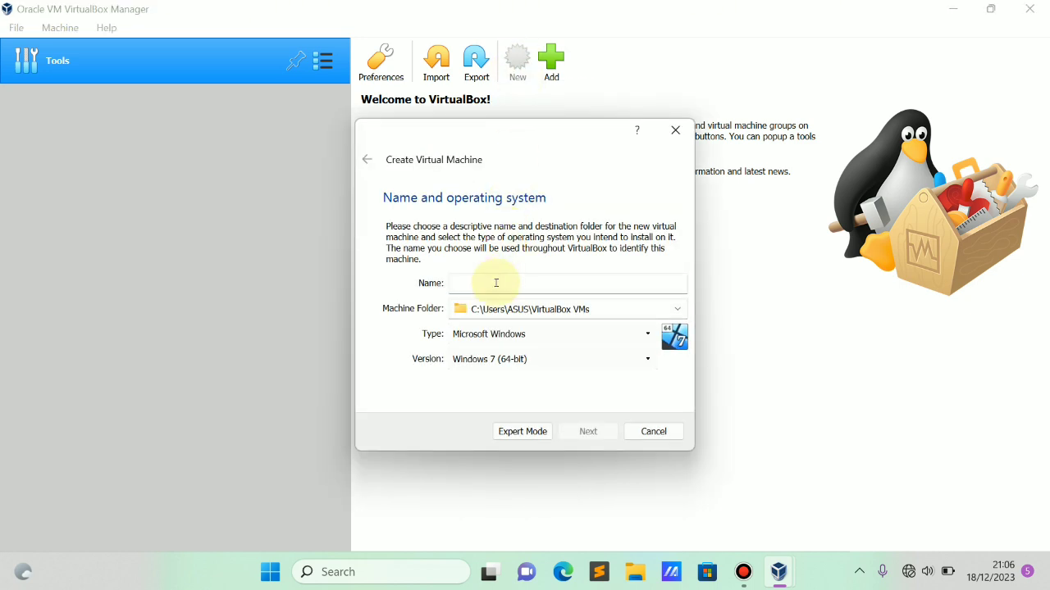
text(windows7)
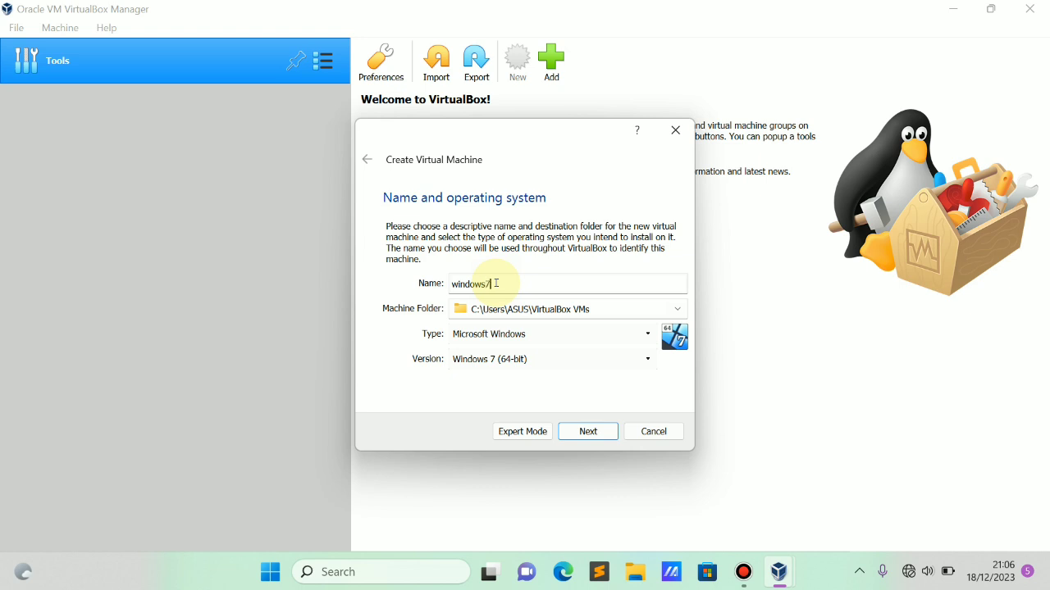
click(588, 431)
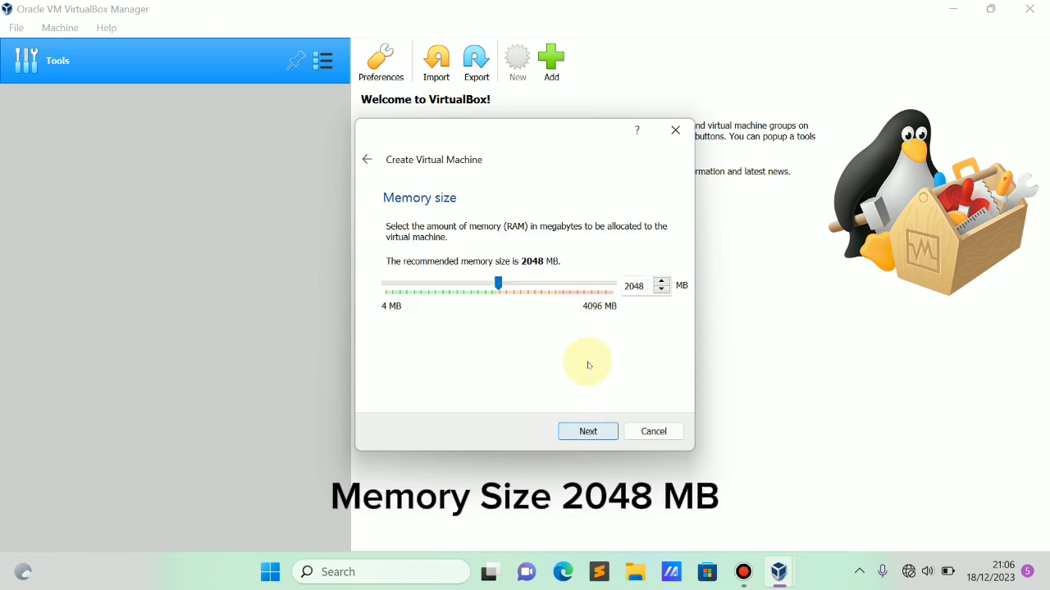
double_click(634, 287)
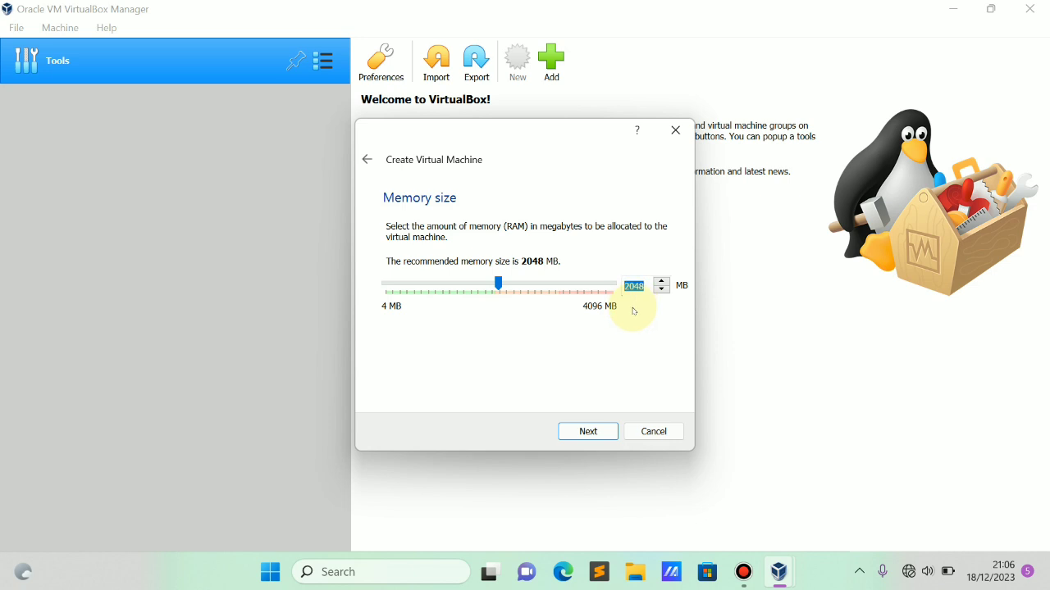
click(588, 432)
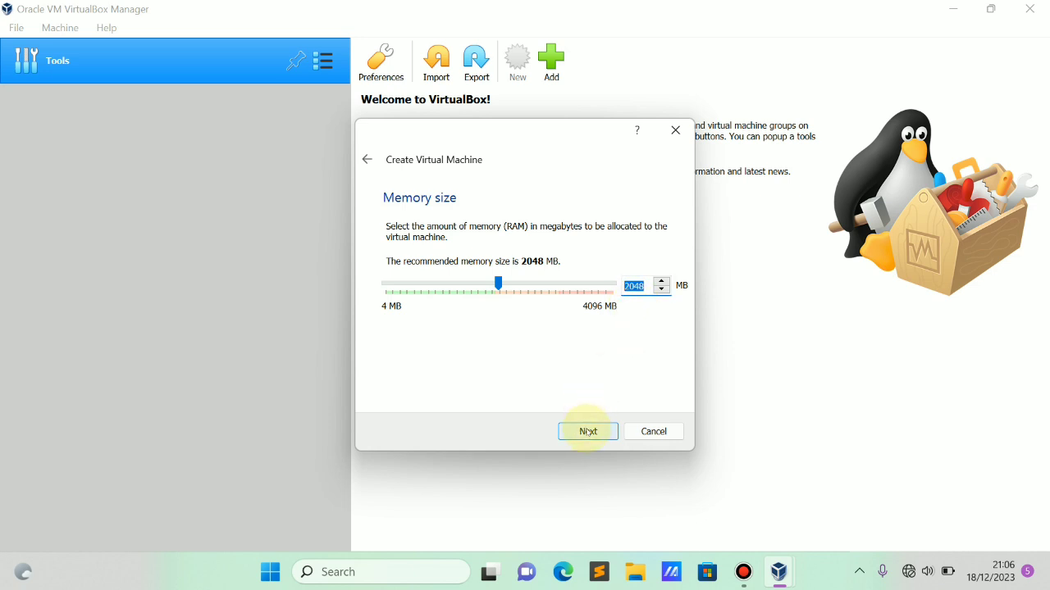
click(588, 431)
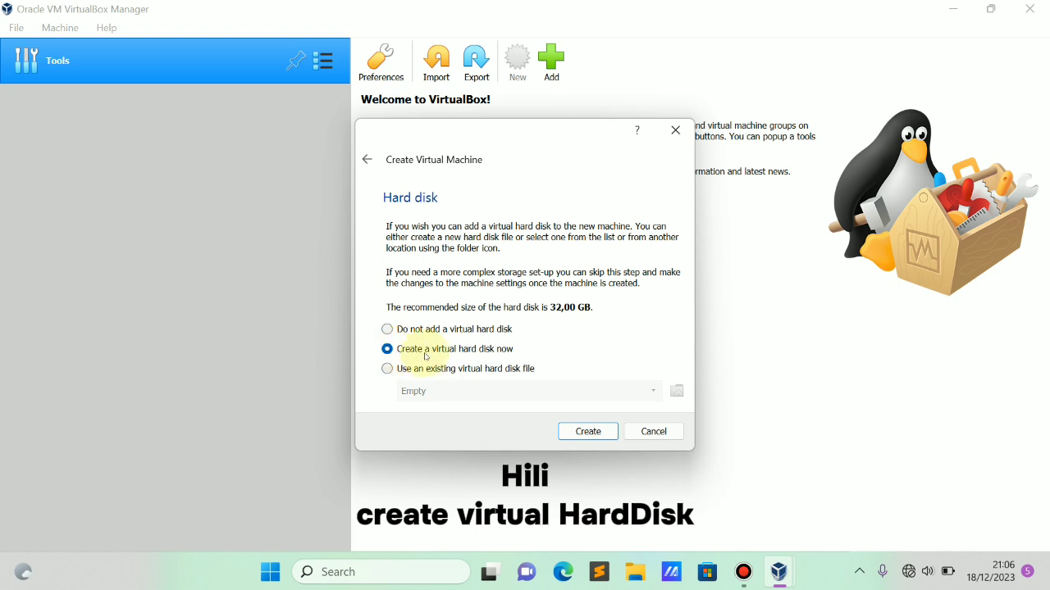
Choose to create a new virtual hard disk for the machine, of type VHD (Virtual Hard Disk) and dynamically allocated.
click(595, 434)
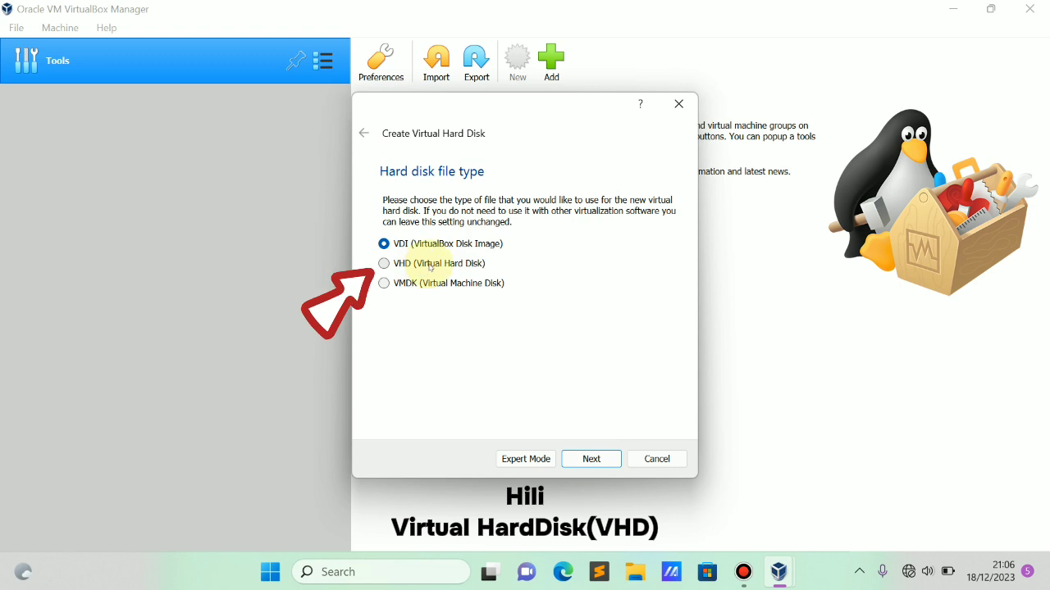
click(432, 266)
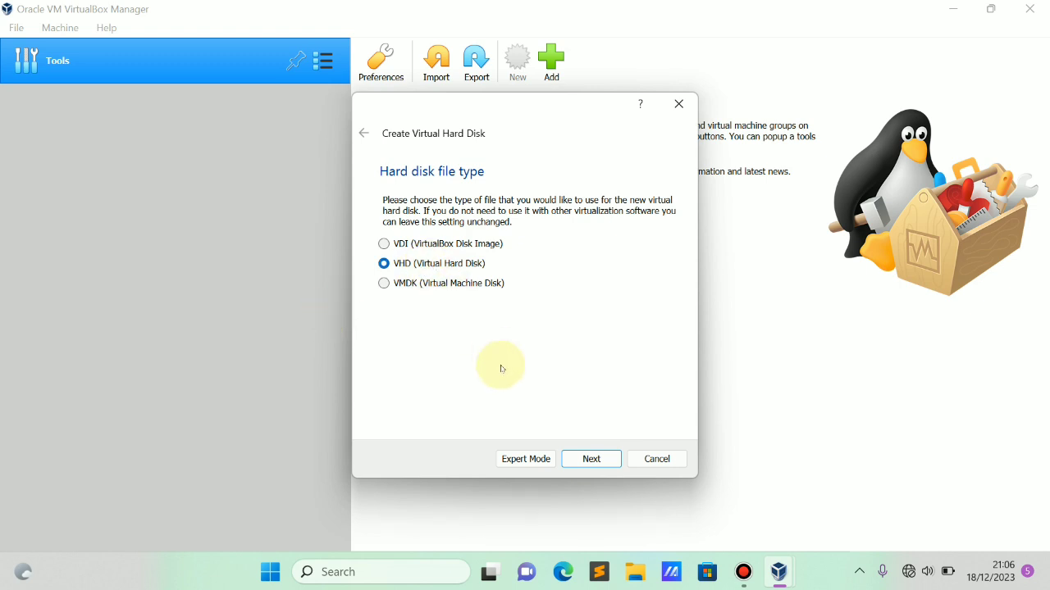
click(582, 463)
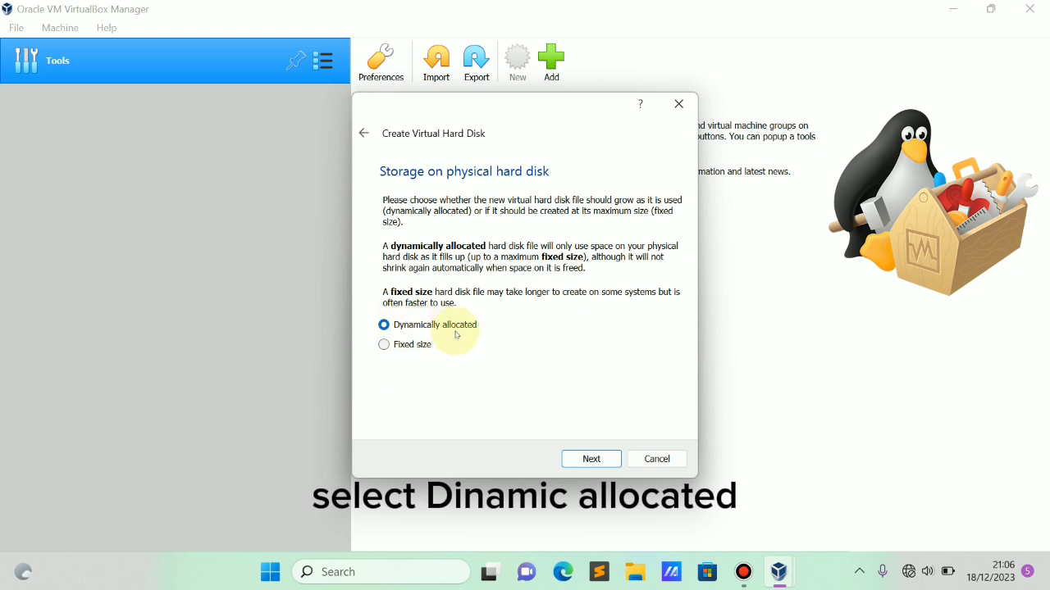
click(606, 462)
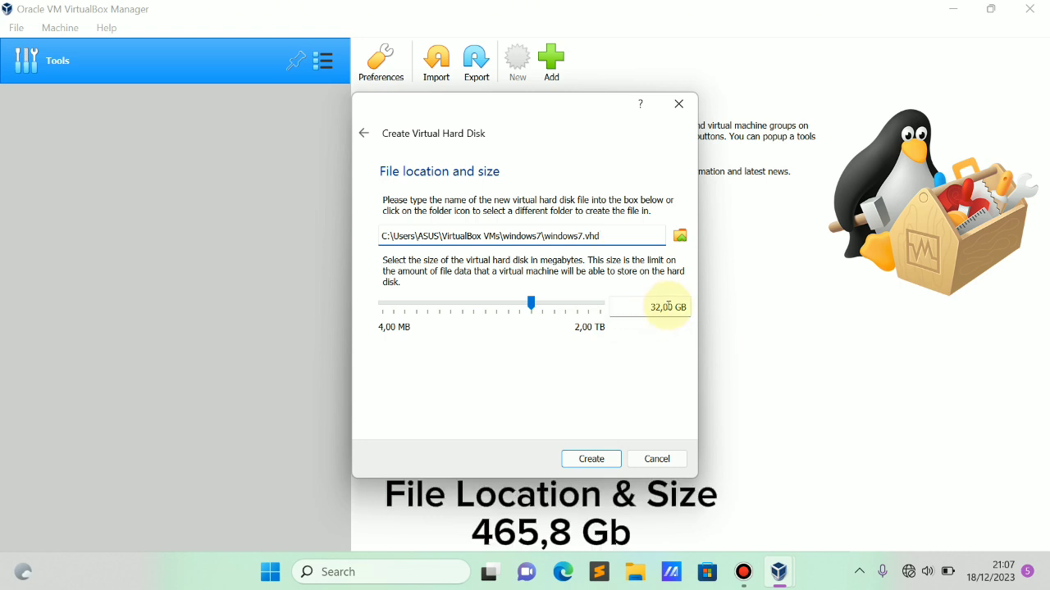
Set the virtual hard disk size to 465,80 GB and create the disk for the windows7 machine.
click(668, 306)
key(ctrl+a)
key(BackSpace)
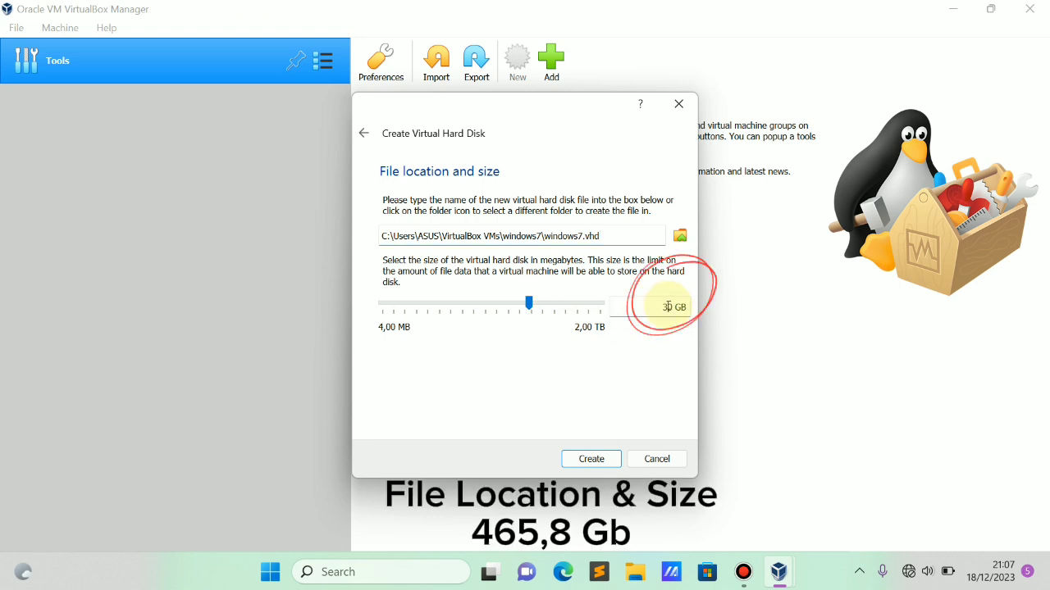
text(460)
text(5)
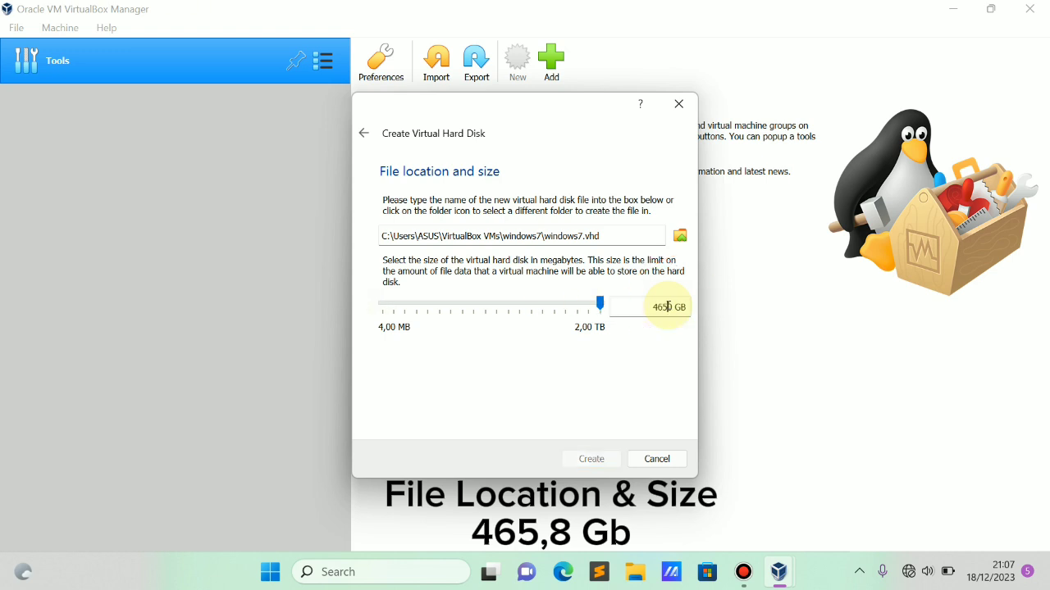
text(,80)
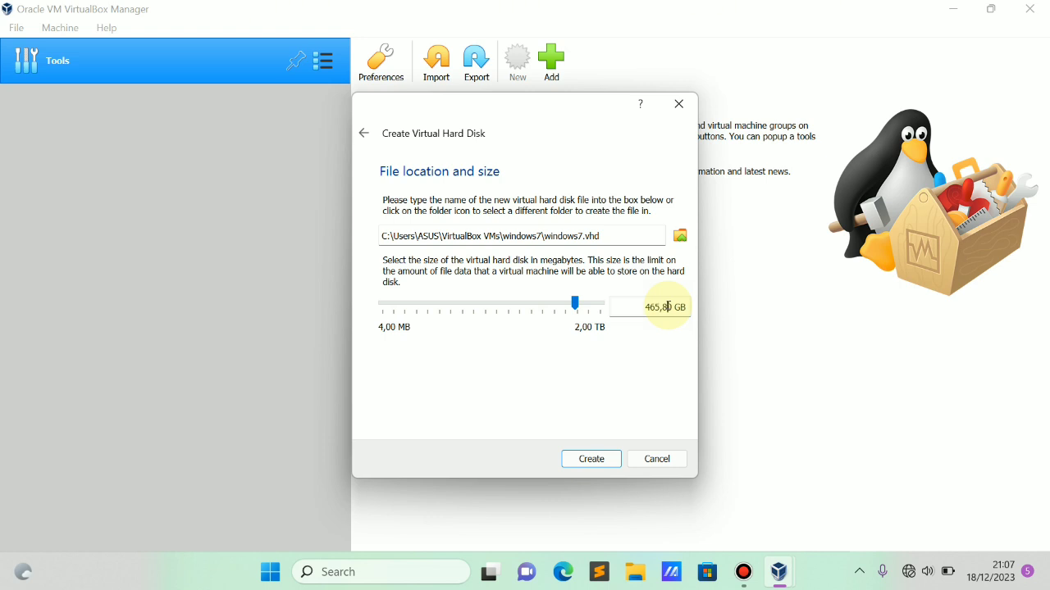
click(591, 460)
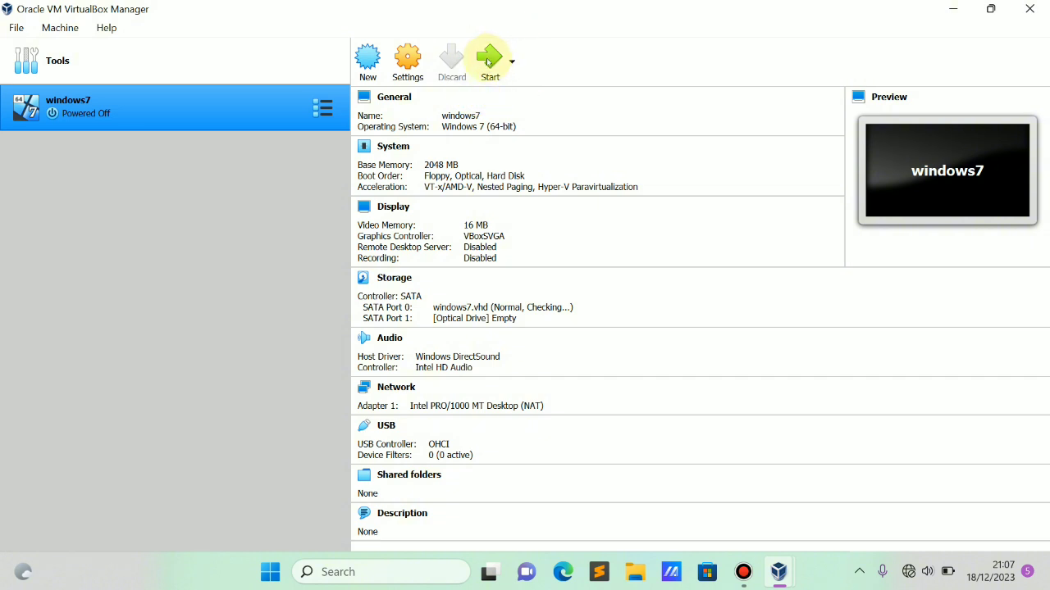
Start the windows7 machine with Windows_7_64-bit_Professional_x64.iso from New Volume (E:) as its start-up disk.
click(488, 62)
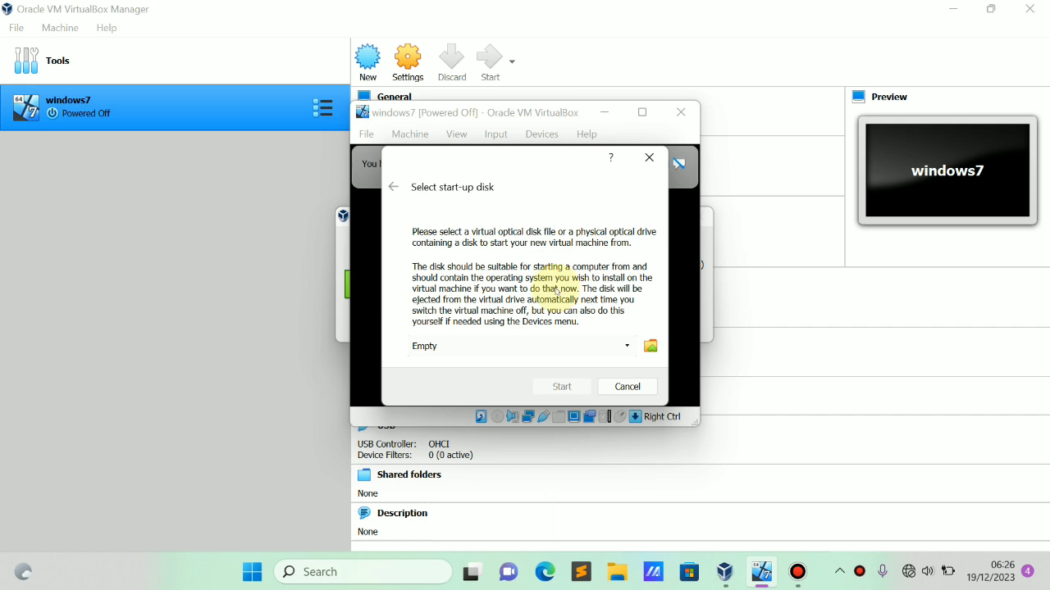
click(650, 346)
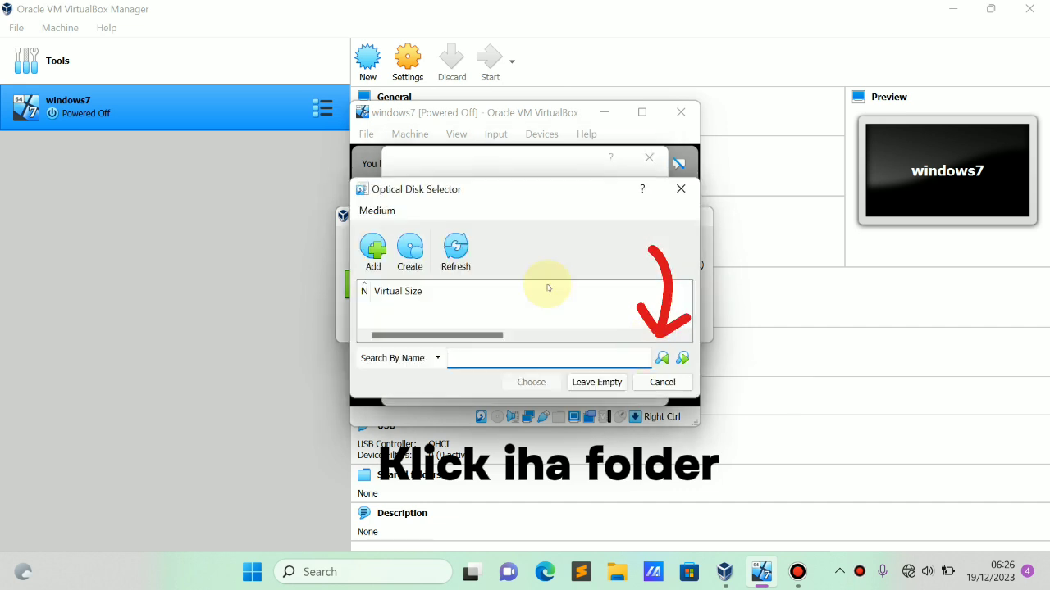
click(372, 248)
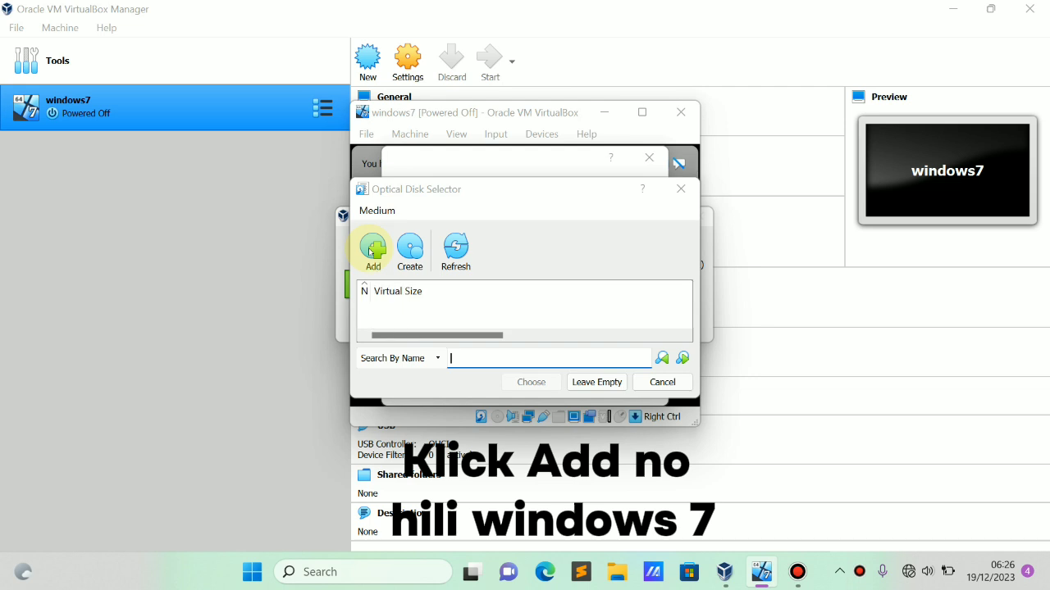
scroll(555, 319, down, 3)
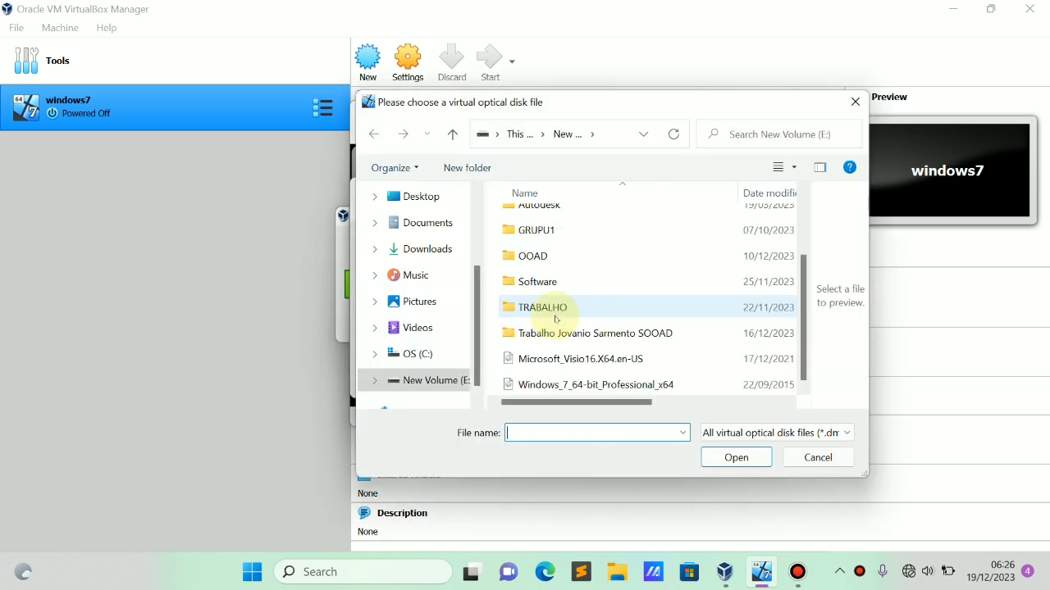
click(562, 382)
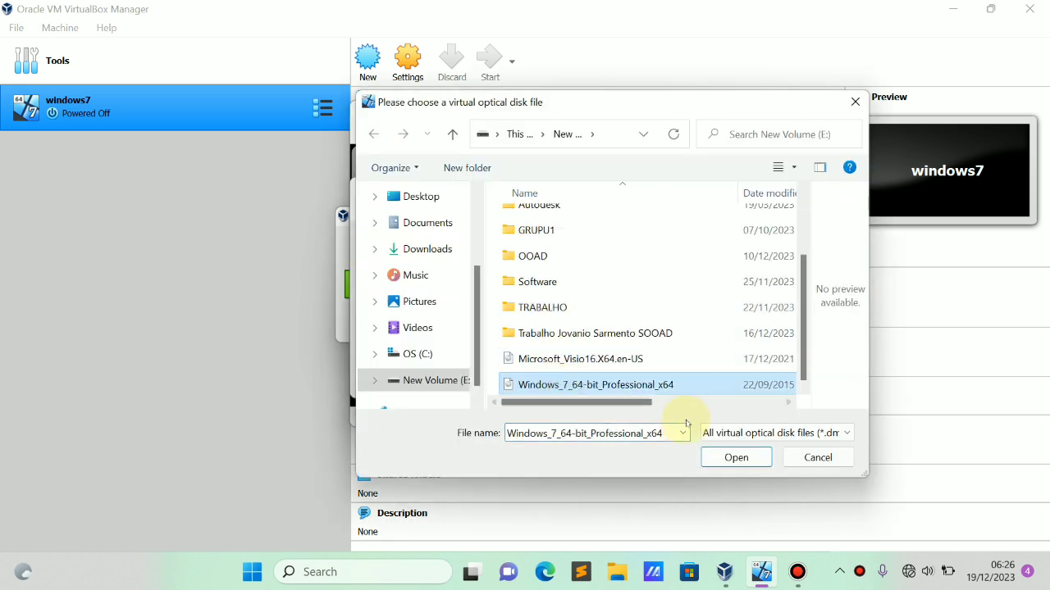
click(733, 464)
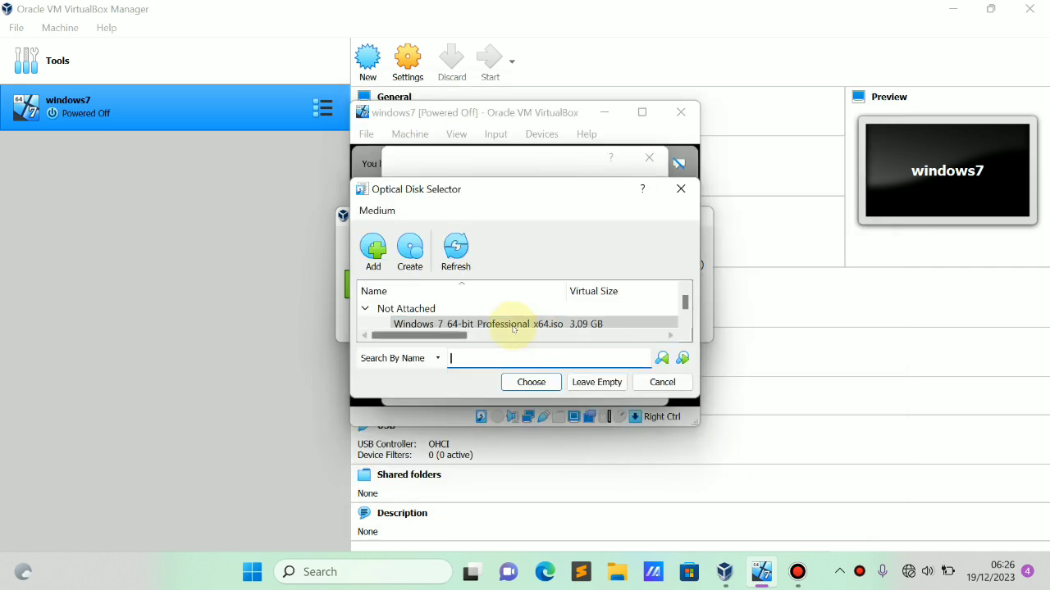
click(529, 384)
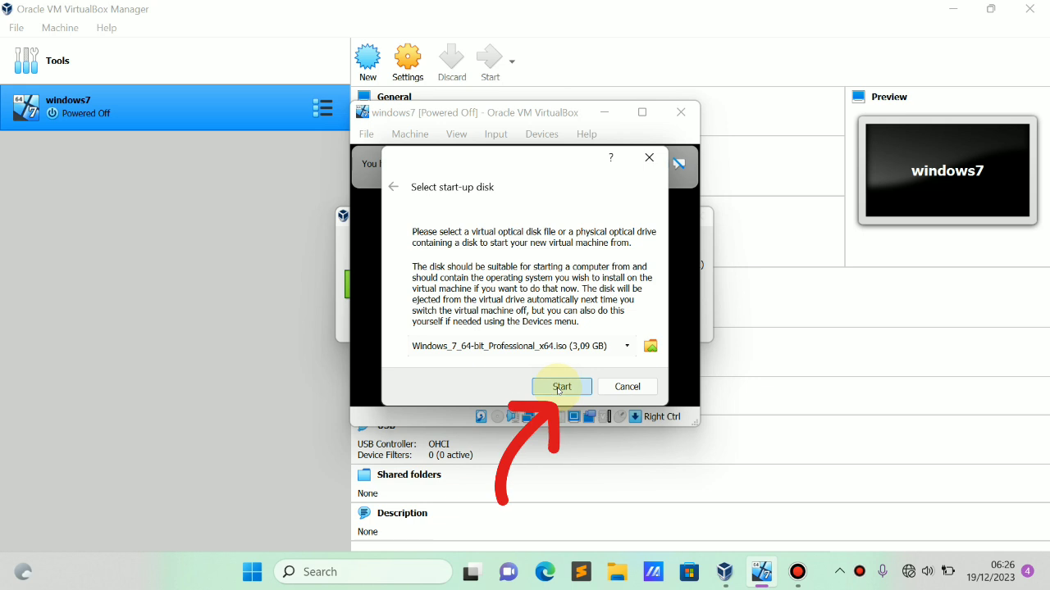
click(557, 387)
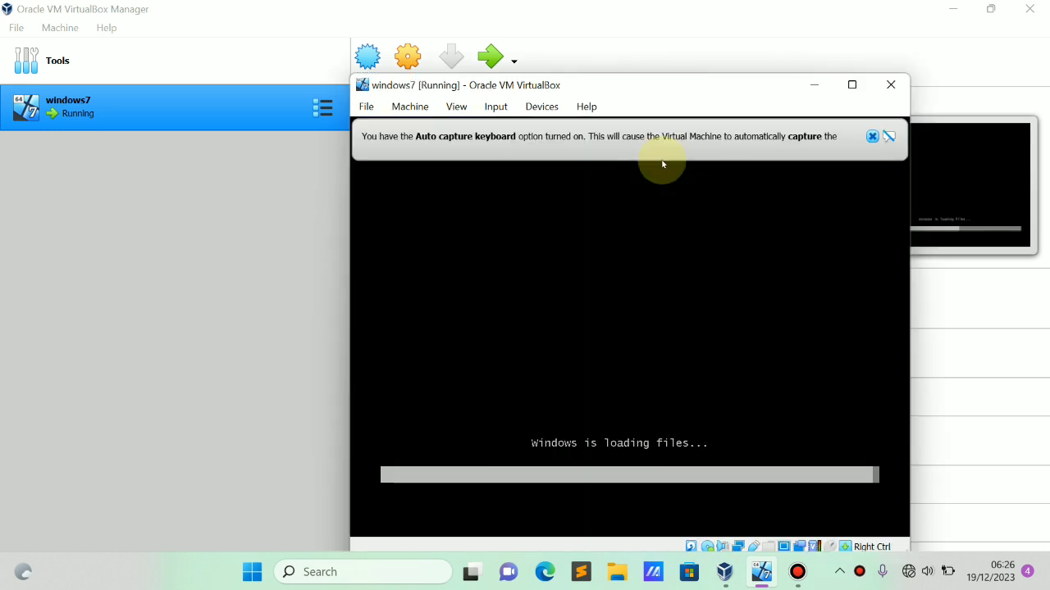
Dismiss the keyboard capture notice and accept English, English (United States) format and US keyboard in the Windows 7 setup.
click(873, 136)
click(629, 326)
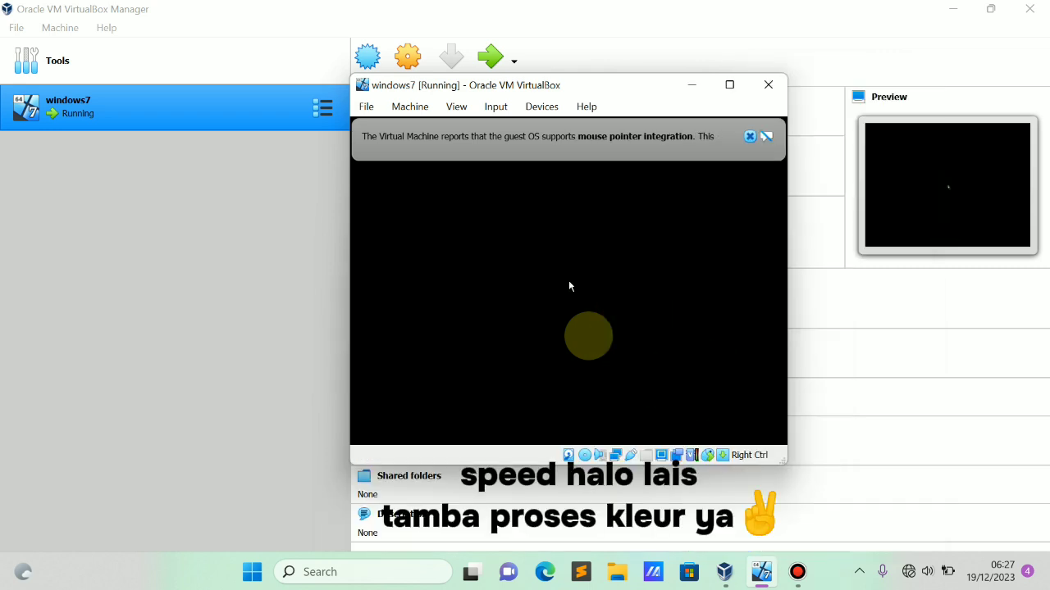
click(572, 343)
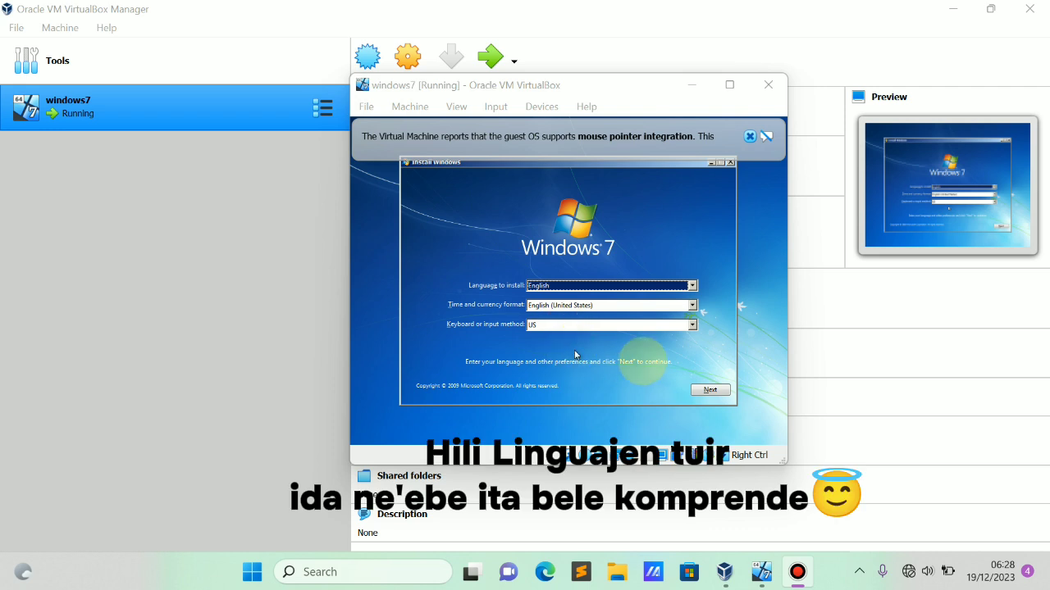
click(709, 391)
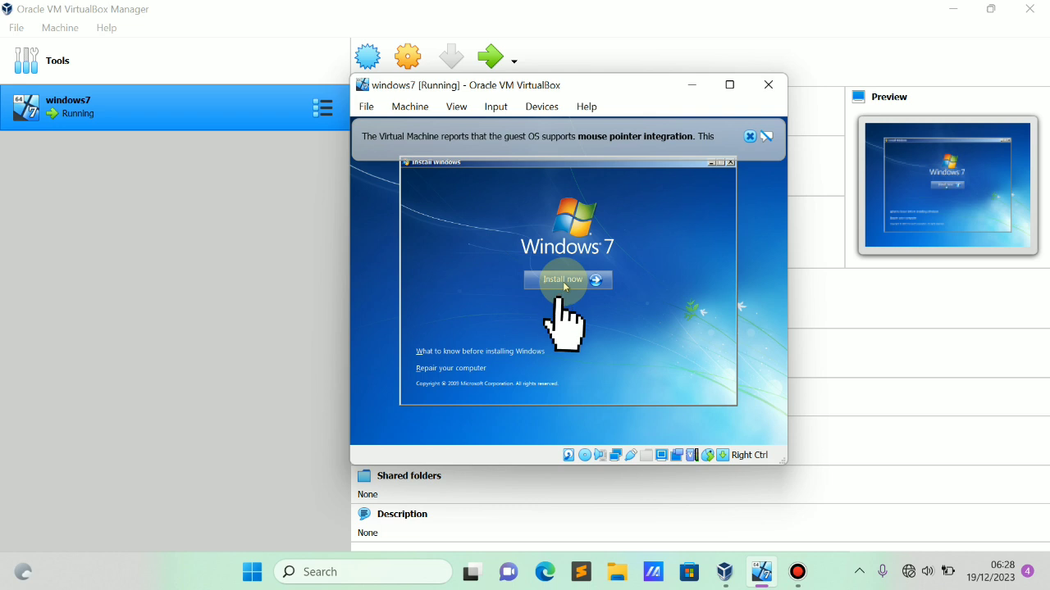
Begin the Windows 7 installation, accepting the license terms and choosing the Custom (advanced) installation type.
click(562, 280)
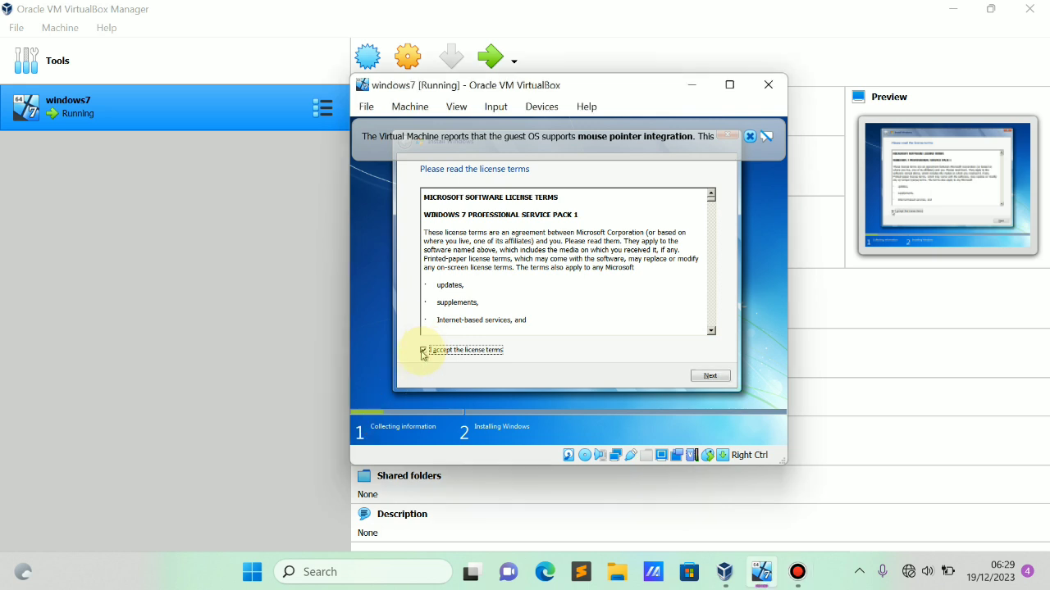
click(720, 379)
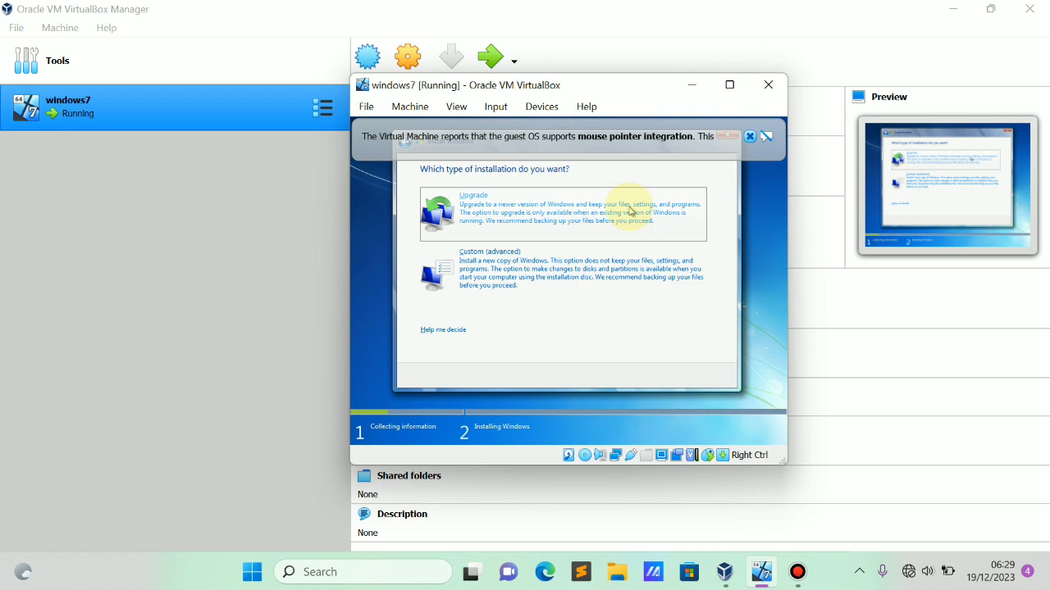
click(512, 267)
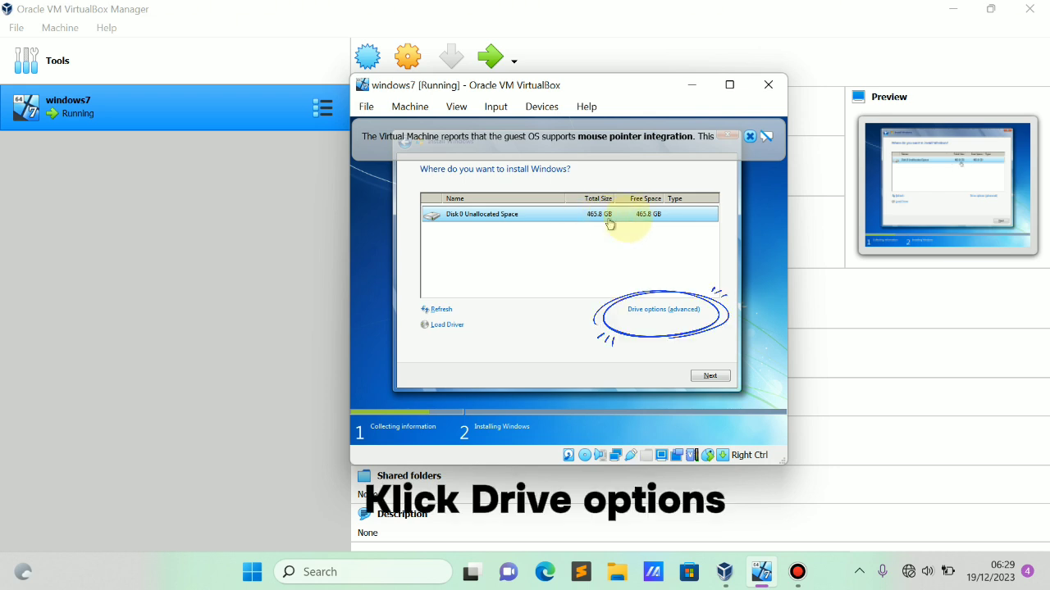
Create a new 102500 MB partition from the Disk 0 unallocated space, allowing the additional system partition.
click(660, 313)
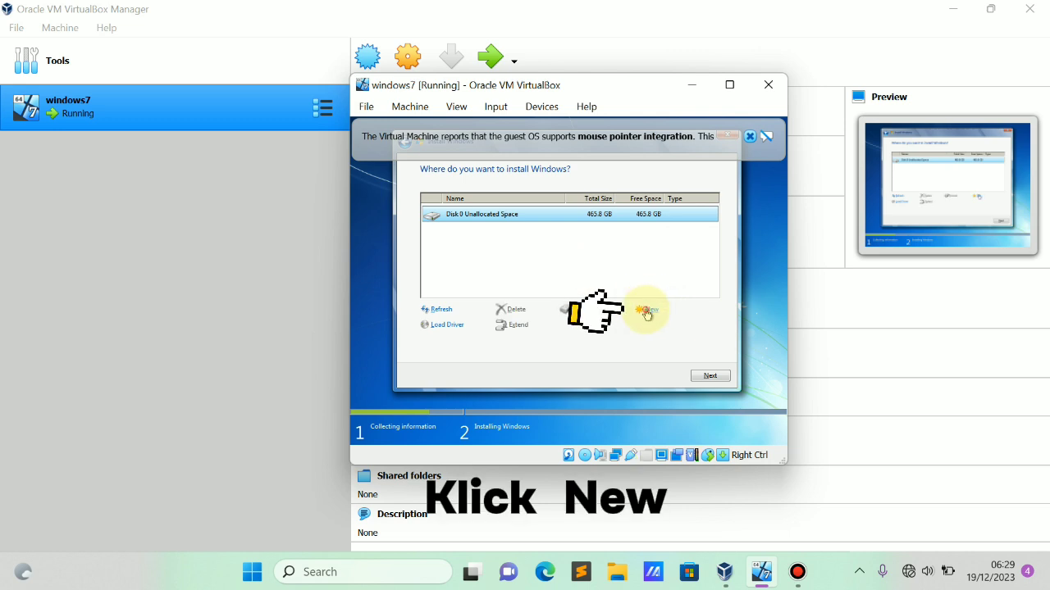
click(647, 311)
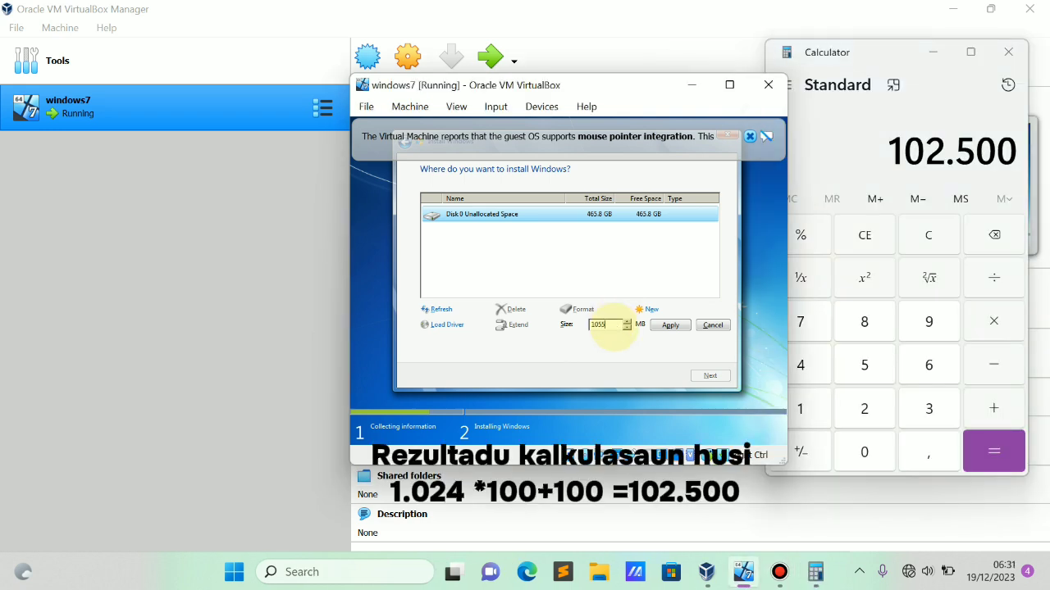
click(667, 327)
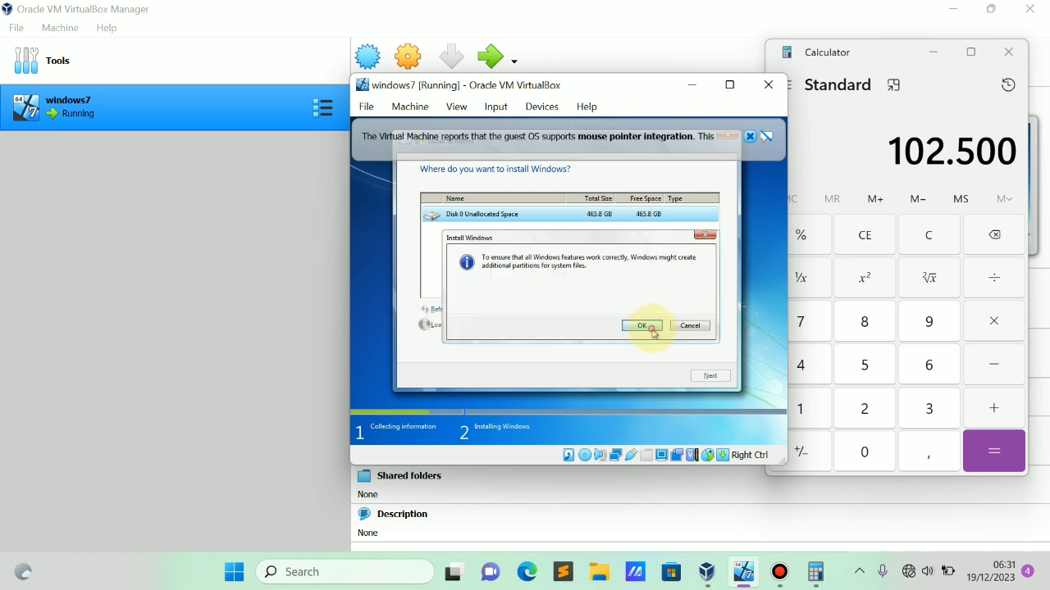
click(651, 328)
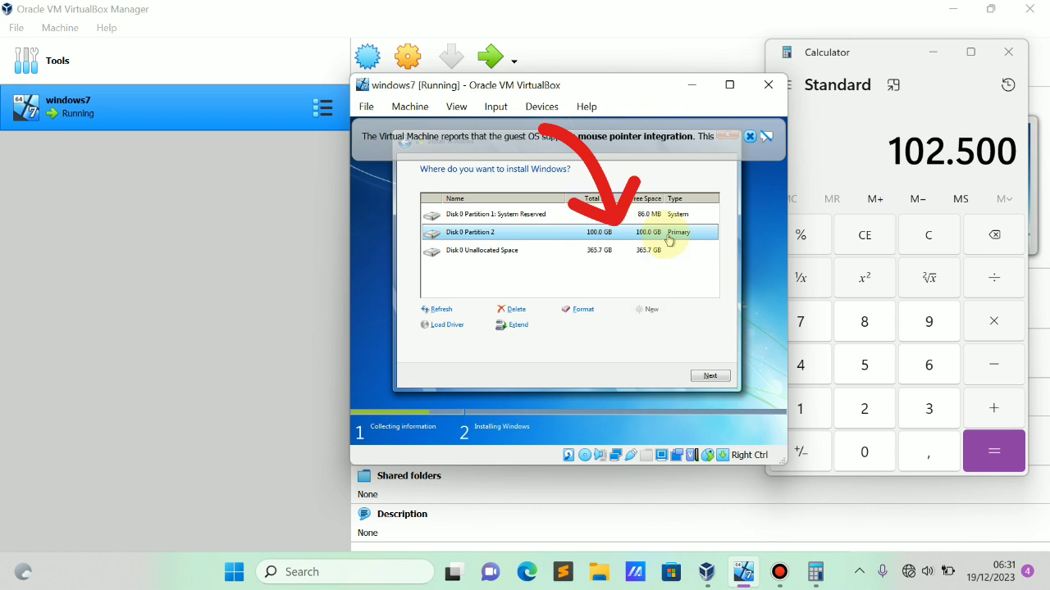
Select the remaining Disk 0 unallocated space and calculate 1024 × 200 in Calculator for the next partition's size.
click(651, 254)
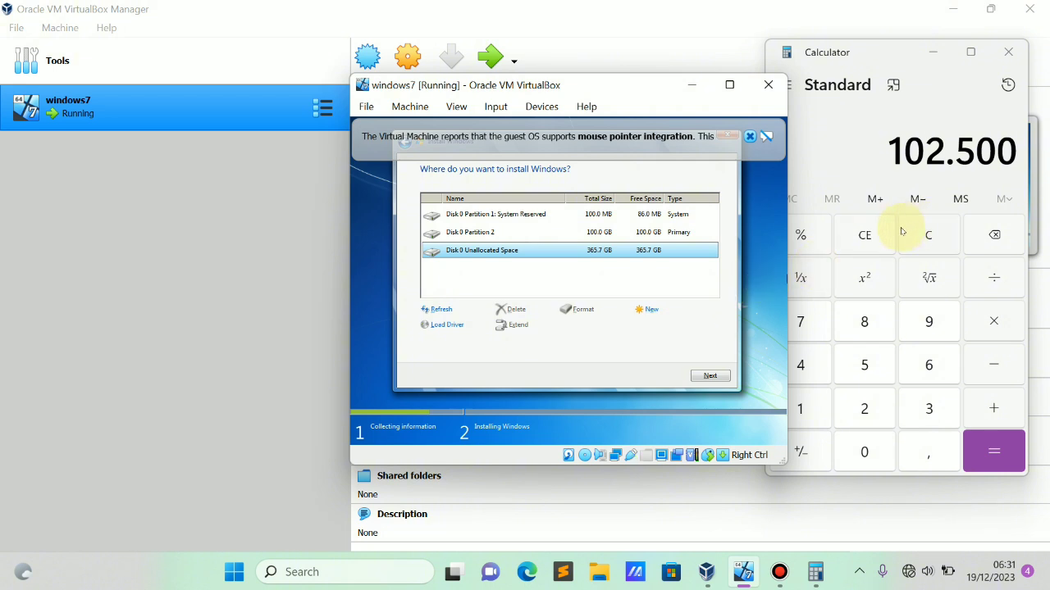
click(865, 235)
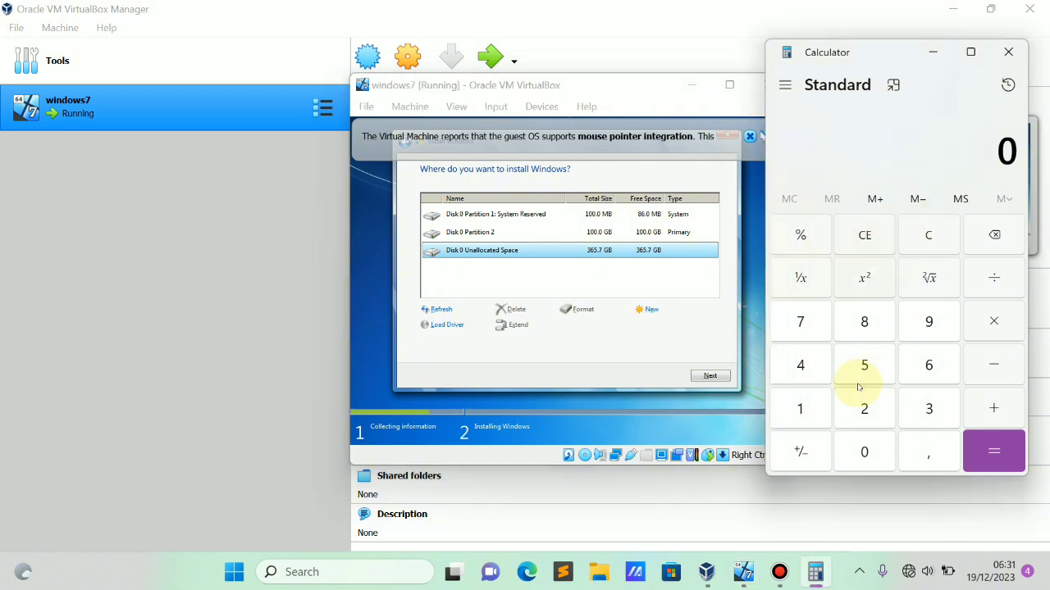
click(818, 405)
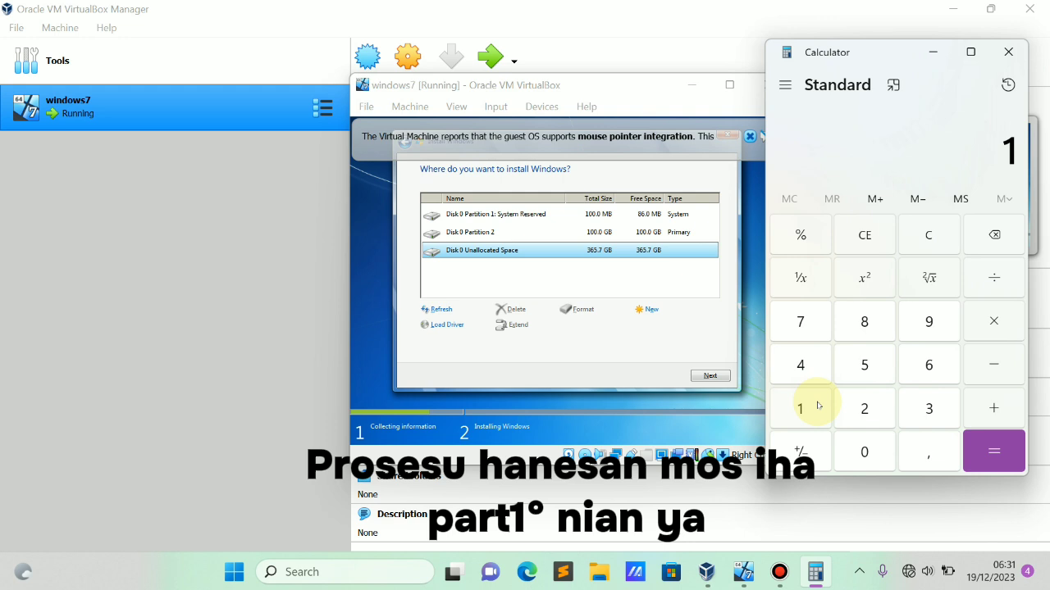
click(865, 451)
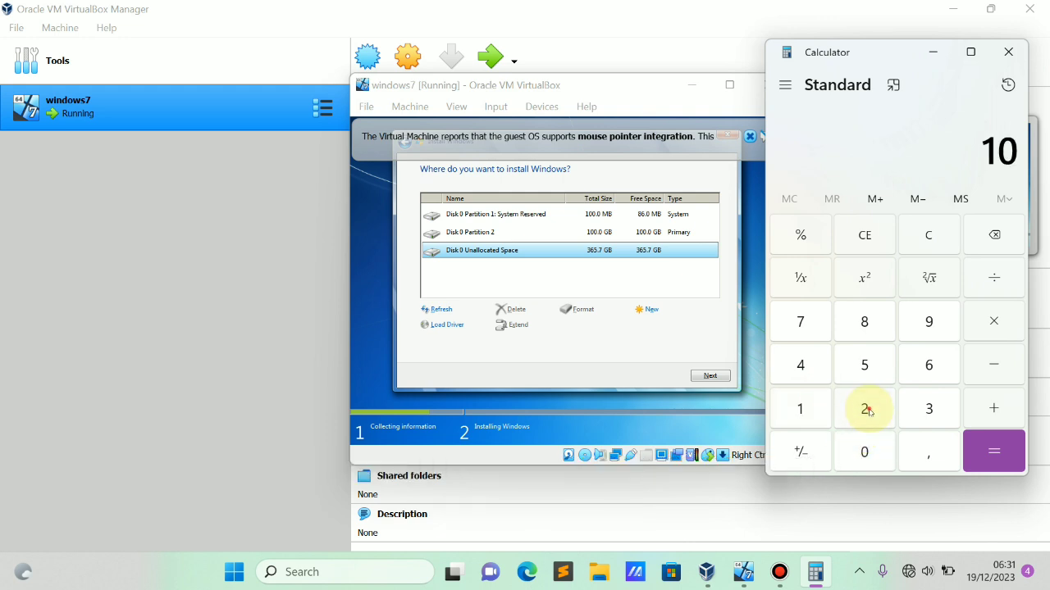
click(866, 405)
click(791, 366)
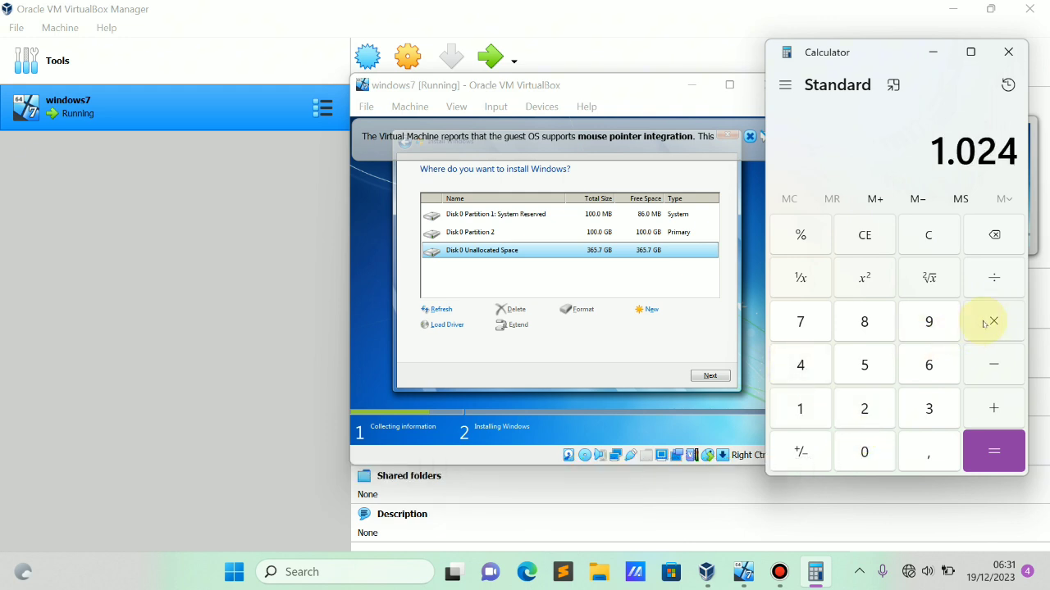
click(985, 323)
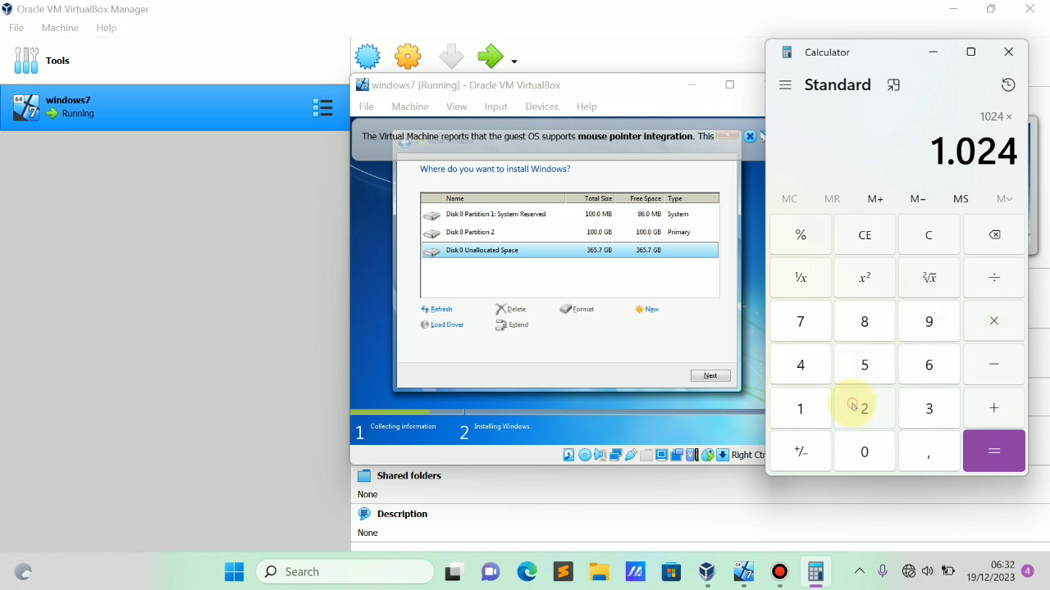
click(854, 404)
click(882, 468)
click(882, 469)
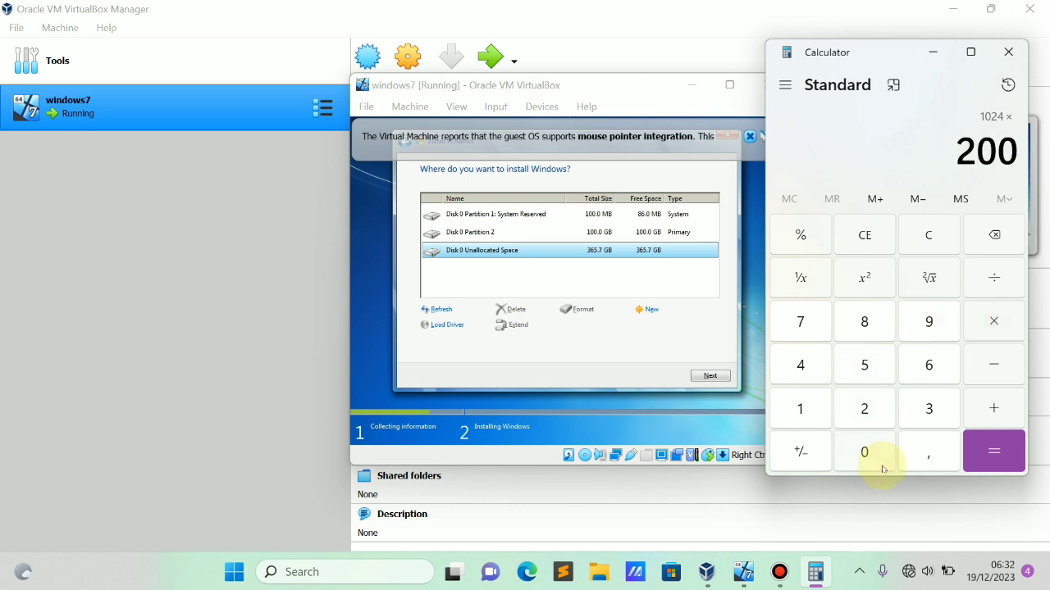
click(976, 452)
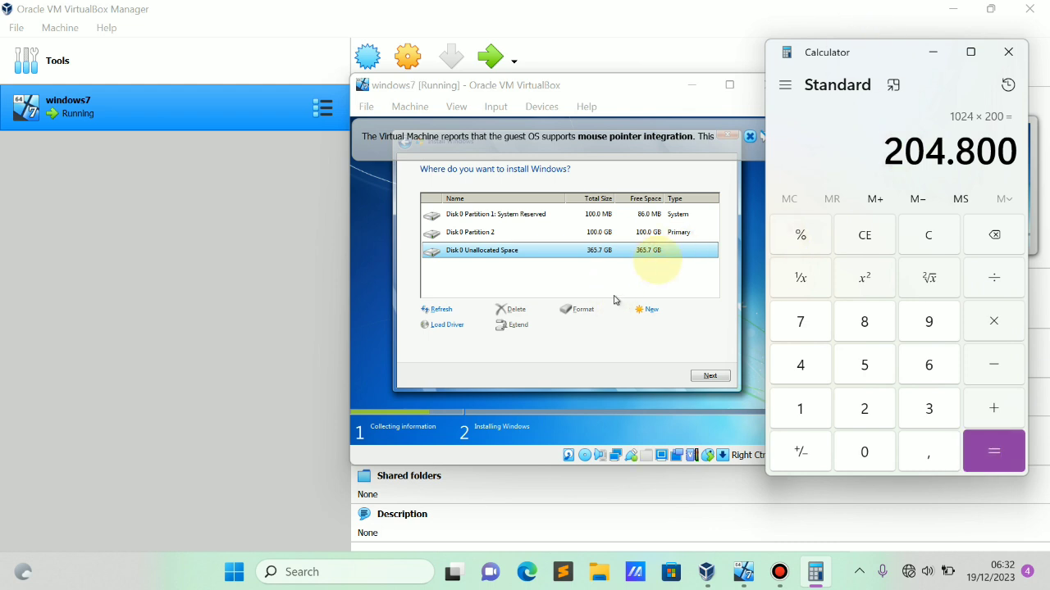
Create a new 204800 MB partition from the Disk 0 unallocated space and close Calculator.
click(650, 255)
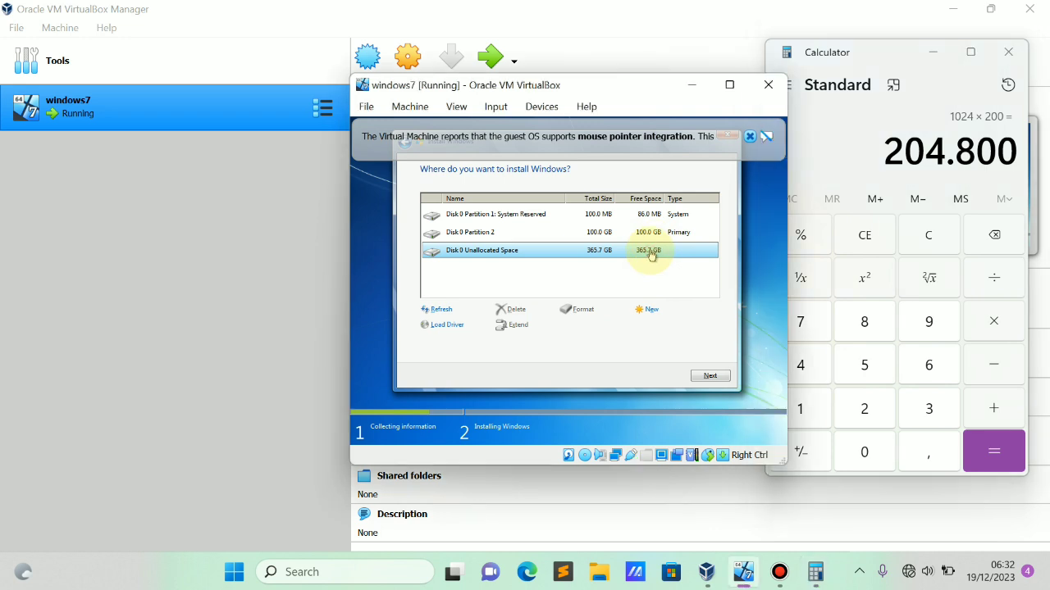
click(650, 310)
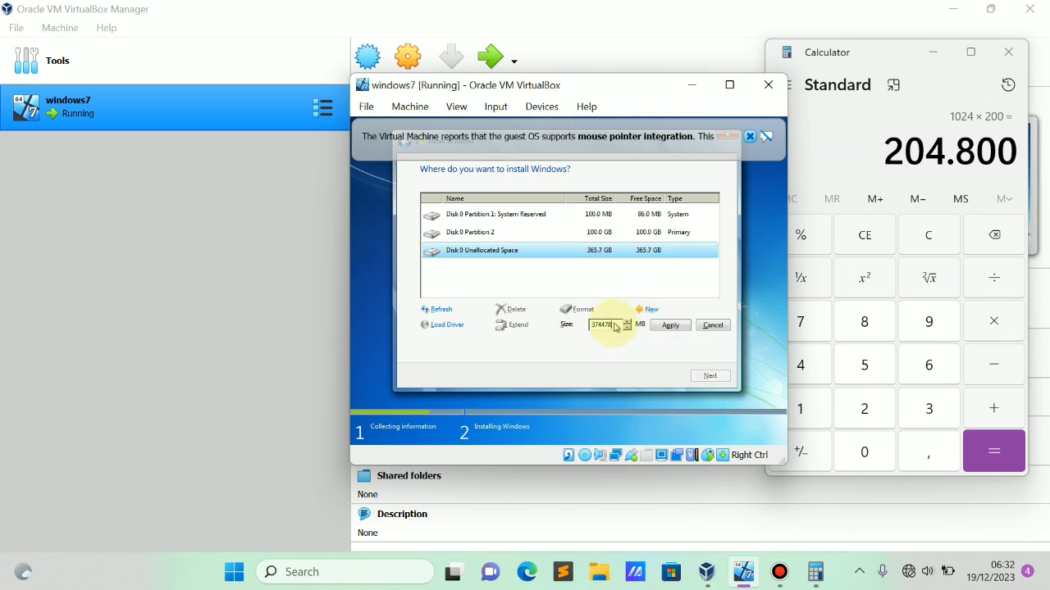
key(BackSpace)
key(BackSpace)
key(BackSpace)
key(BackSpace)
text(204800)
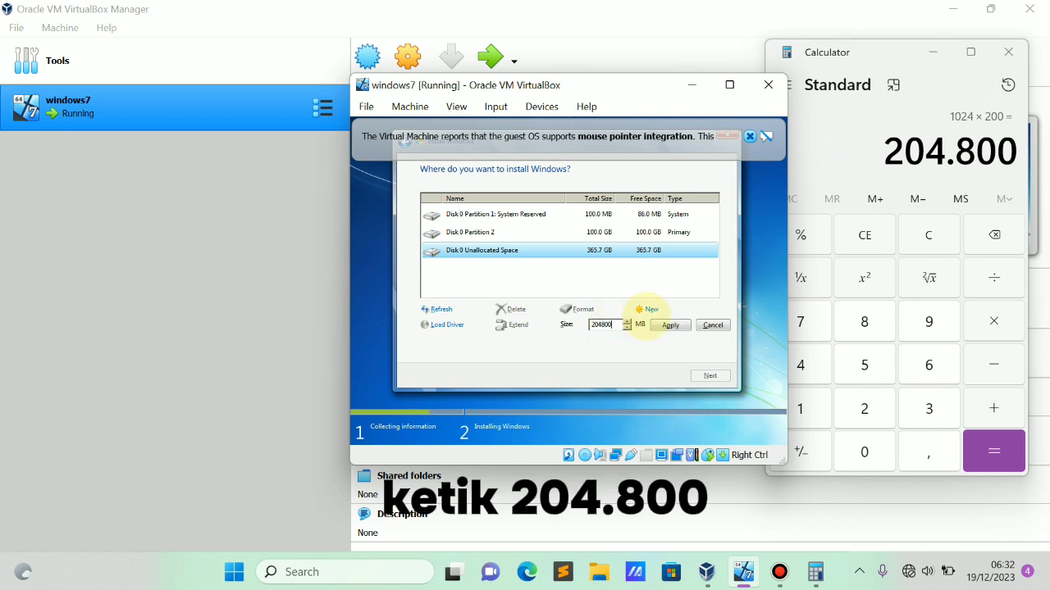
click(669, 326)
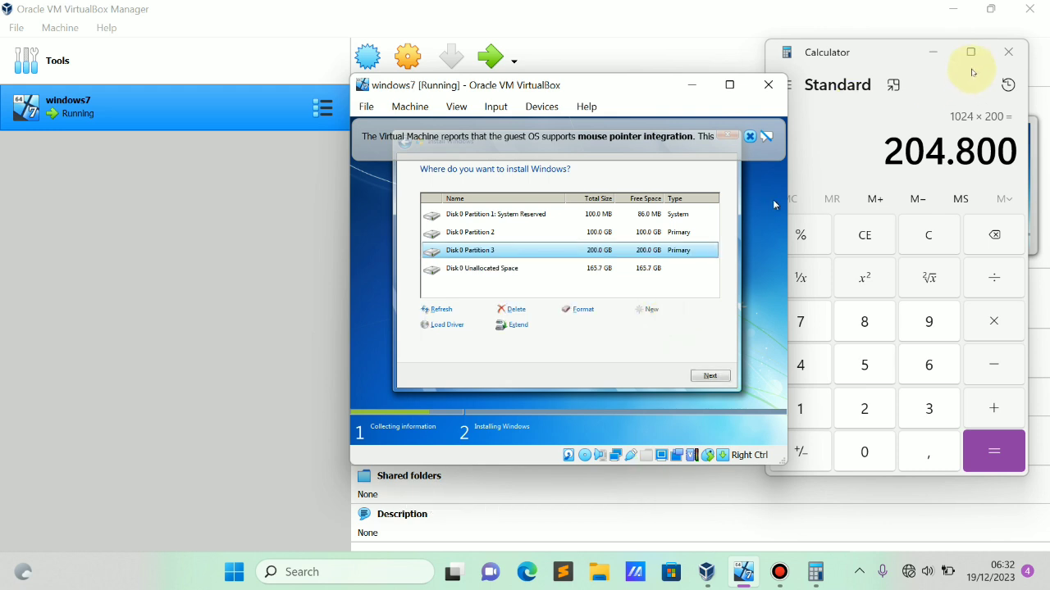
click(1025, 54)
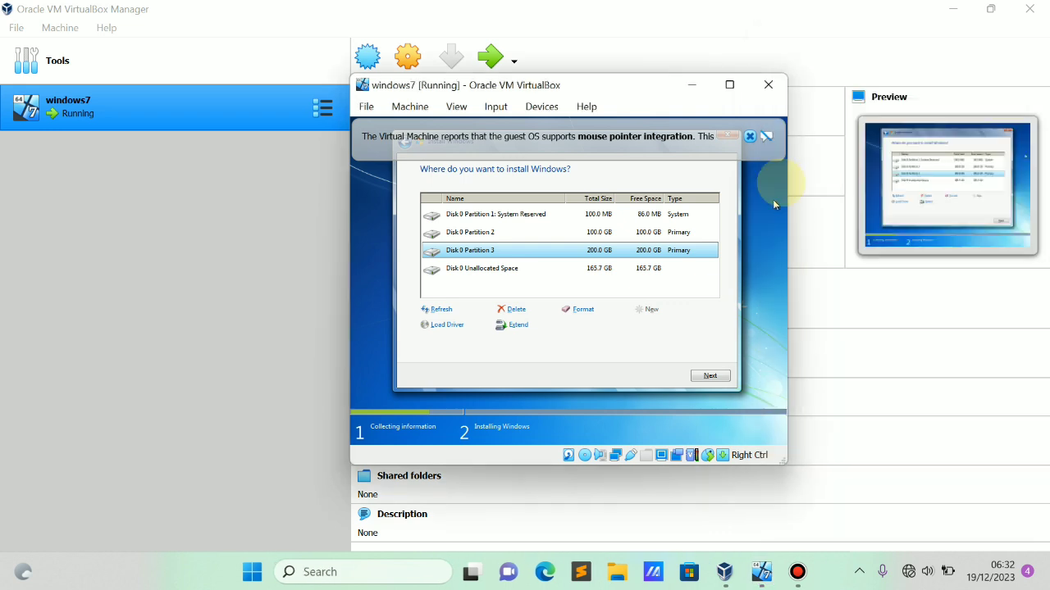
Create a 169678 MB partition from all the remaining unallocated space and start installing Windows on it.
click(615, 271)
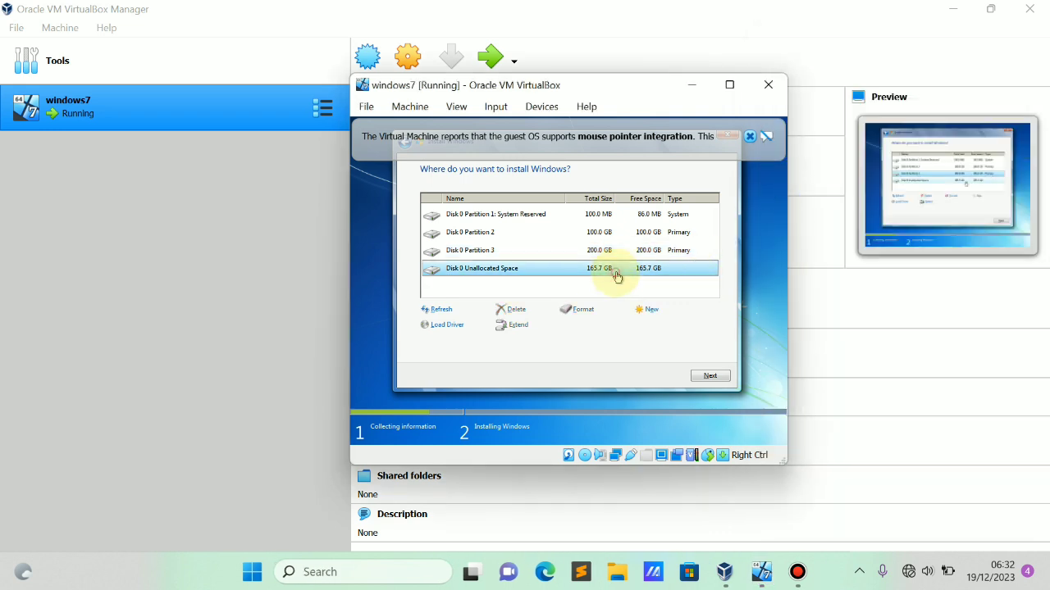
click(649, 312)
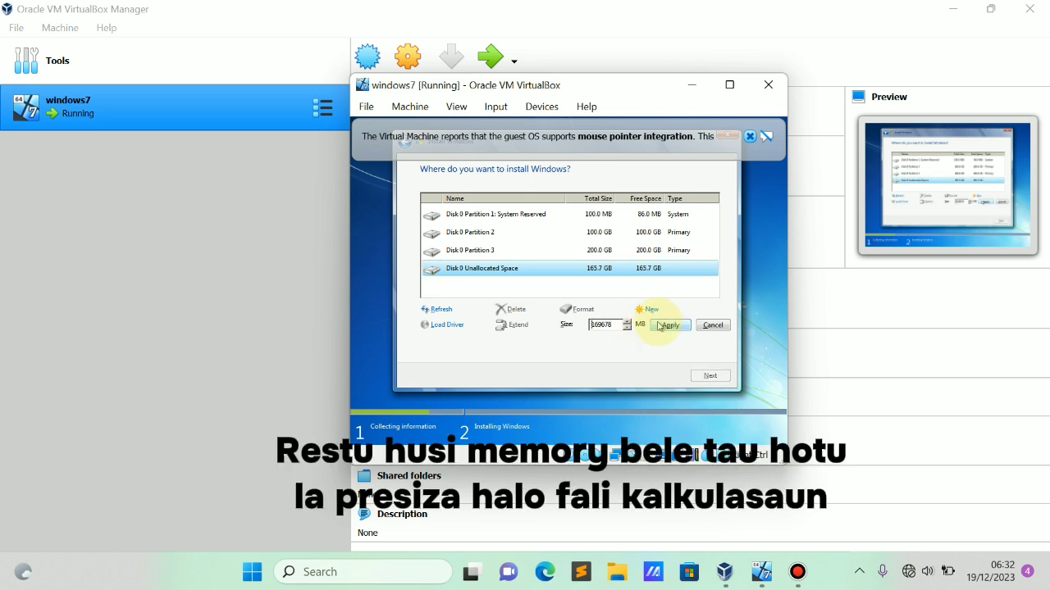
click(669, 326)
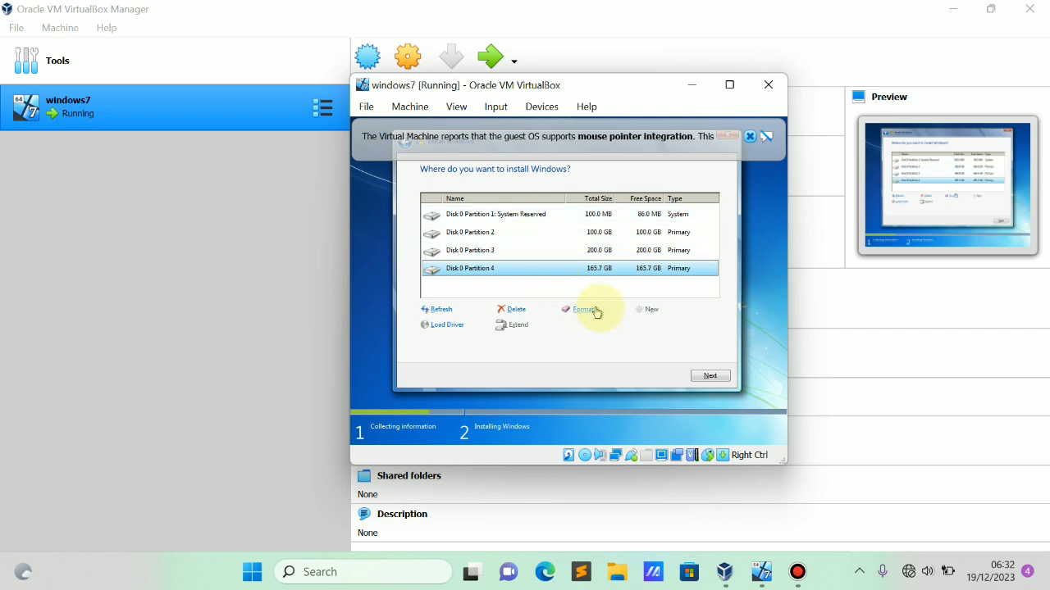
click(715, 376)
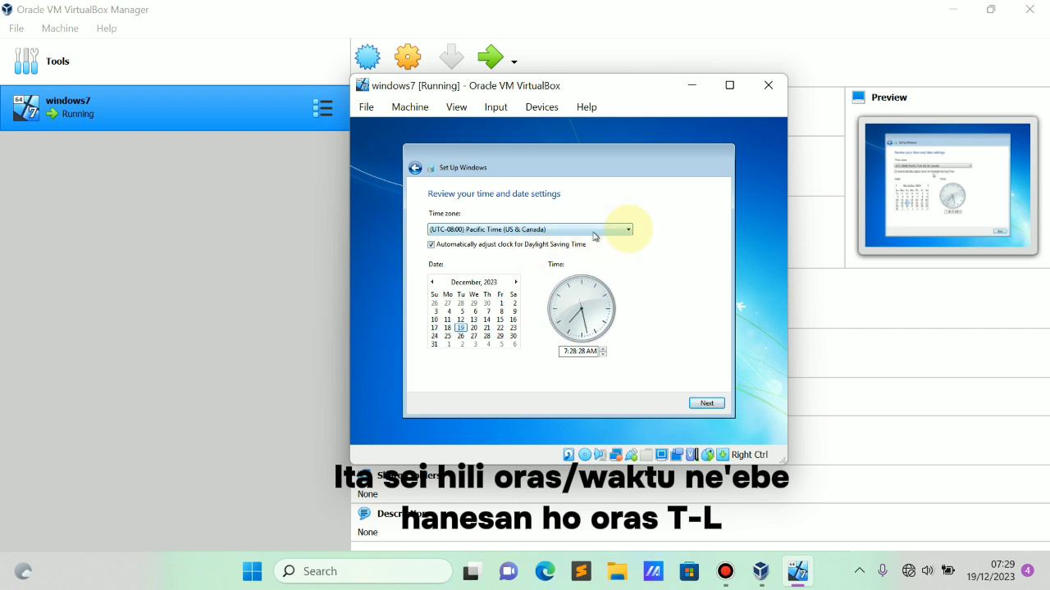
Set the time zone to (UTC+09:00) Osaka, Sapporo, Tokyo and choose Home network as the computer's location.
click(628, 233)
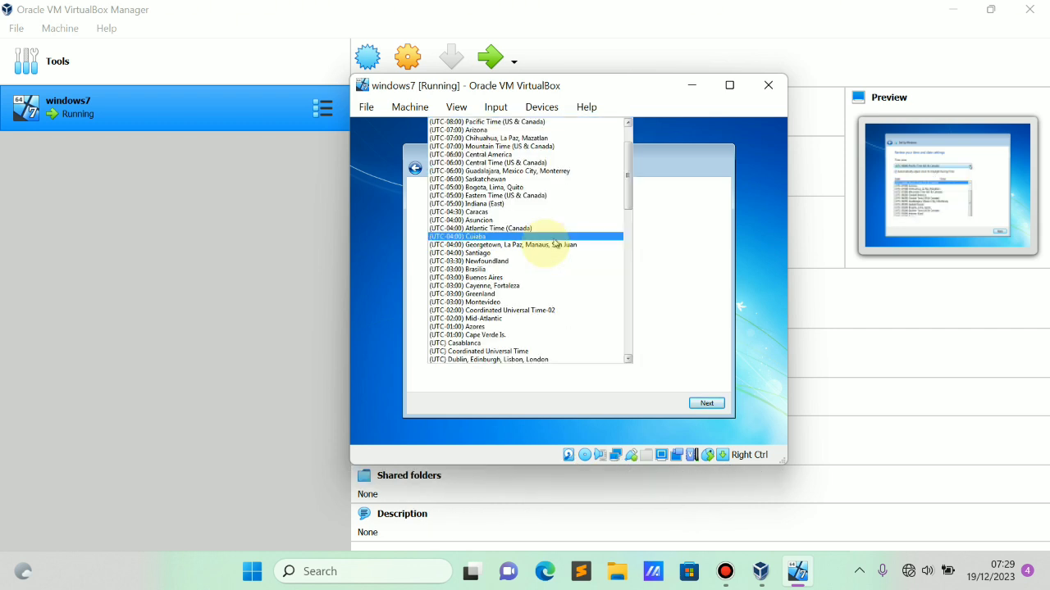
key(Down)
key(Down)
key(Down)
key(Down)
key(Down)
key(Down)
key(Down)
key(Down)
key(Down)
key(Down)
key(Down)
key(Down)
key(Down)
key(Down)
key(Down)
key(Down)
key(Down)
key(Down)
key(Down)
key(Down)
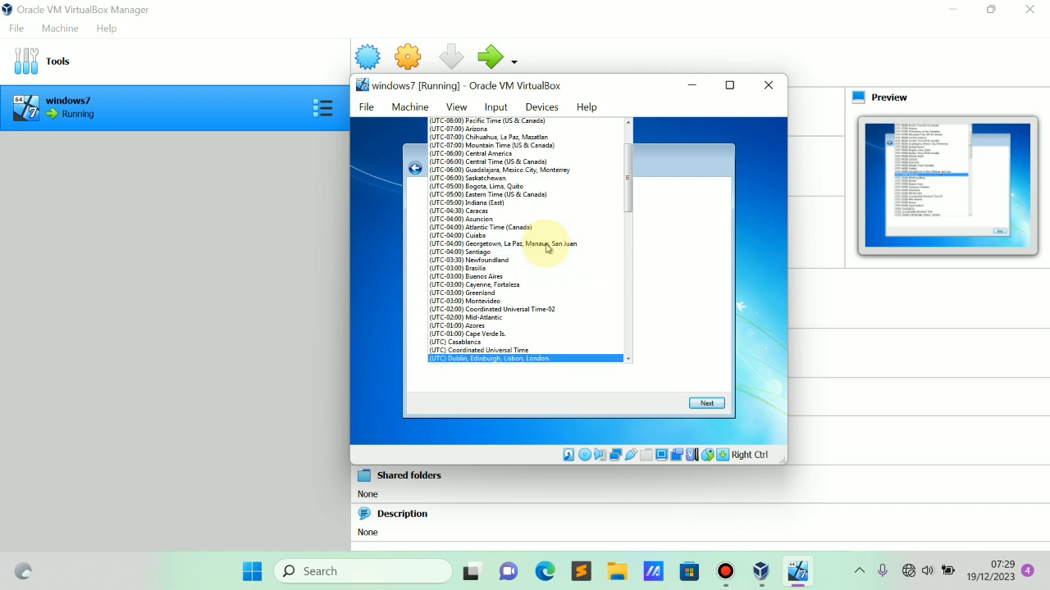
key(Down)
key(Down)
key(Down)
key(Down)
key(Down)
key(Down)
key(Down)
key(Down)
key(Down)
key(Down)
key(Down)
key(Down)
key(Down)
key(Down)
key(Down)
key(Down)
key(Down)
key(Down)
key(Down)
key(Down)
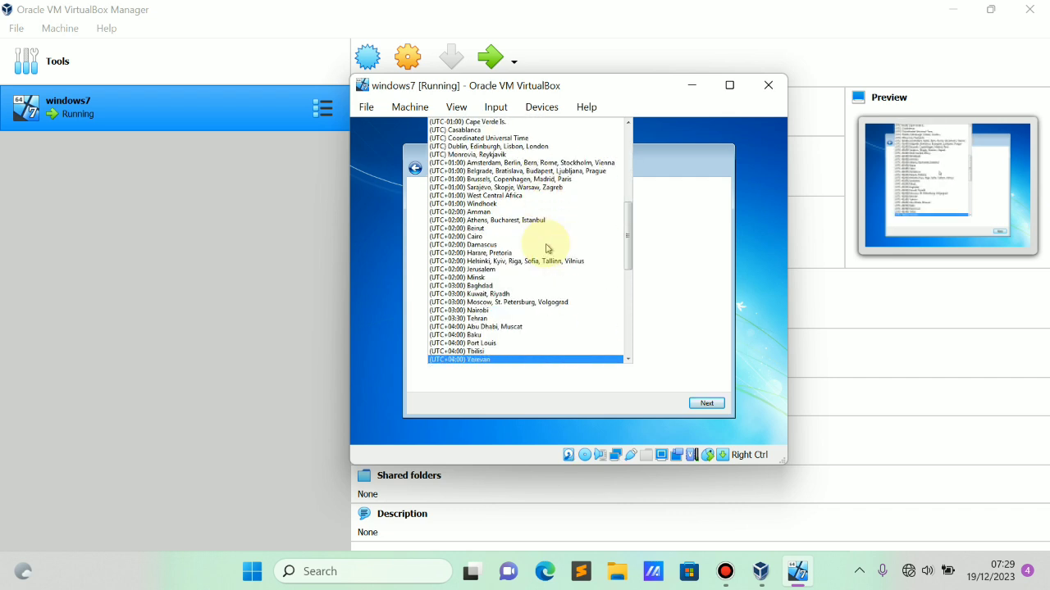
key(Down)
key(Down)
key(Down)
key(Down)
key(Down)
key(Down)
key(Down)
key(Down)
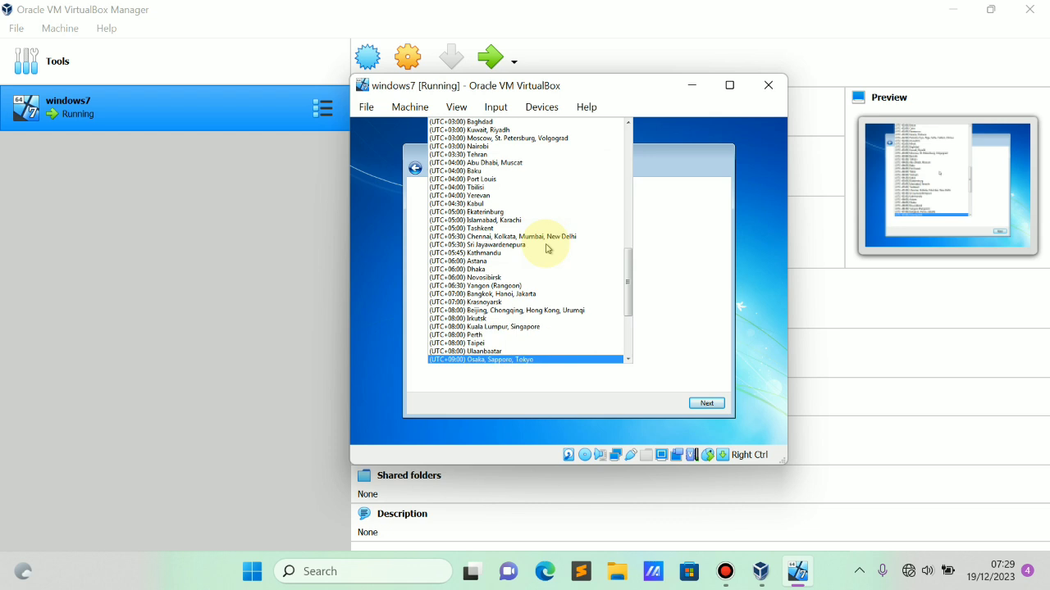
key(Up)
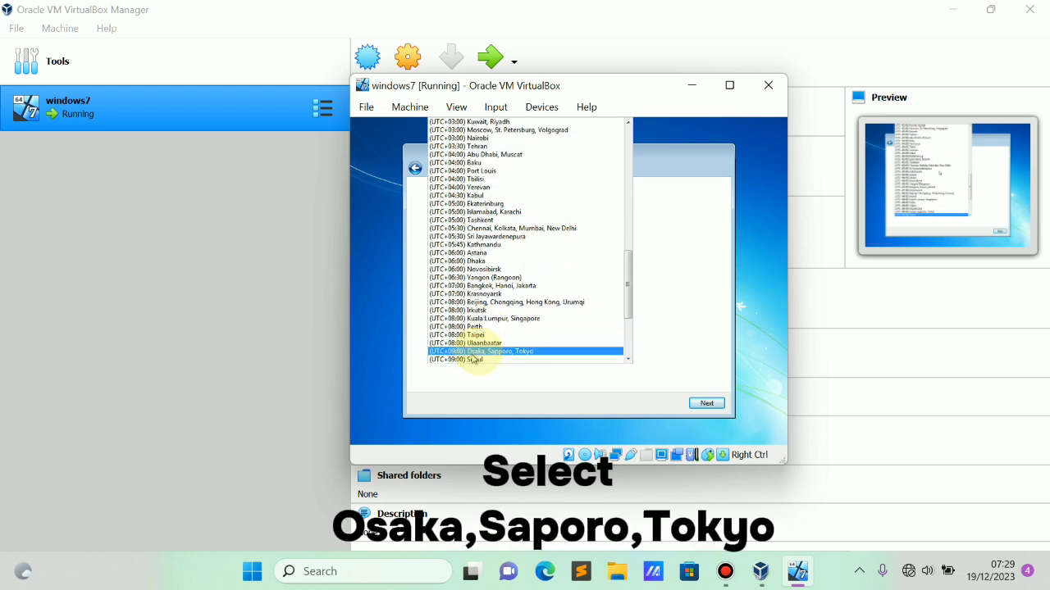
click(481, 352)
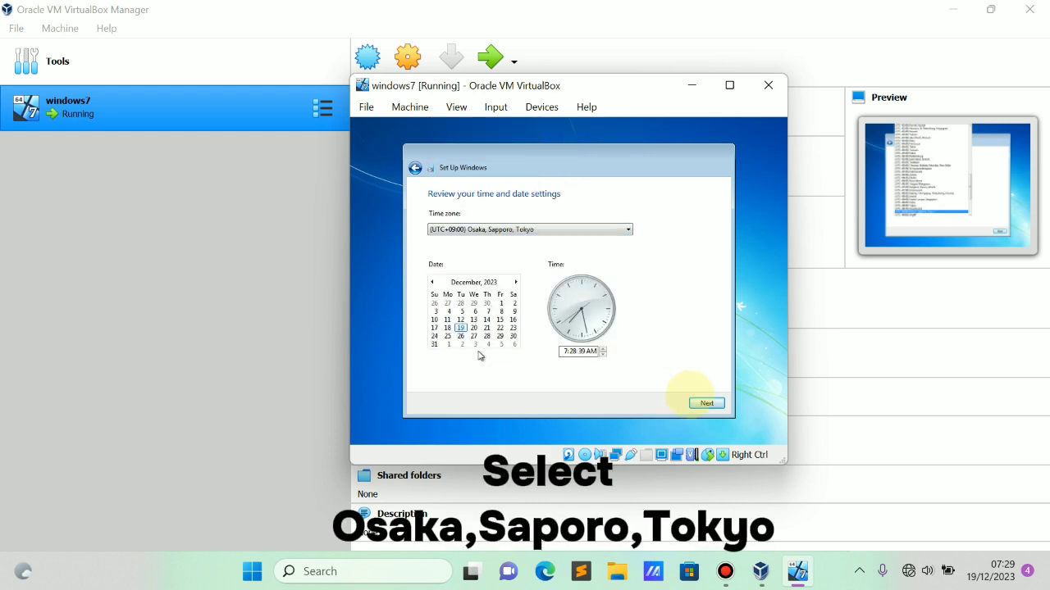
click(707, 405)
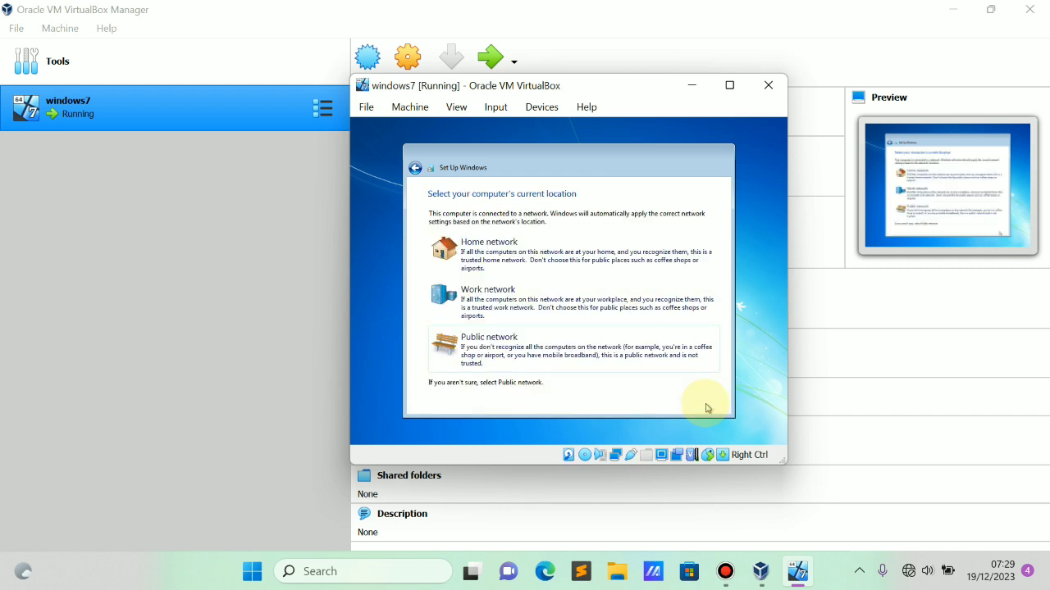
click(490, 253)
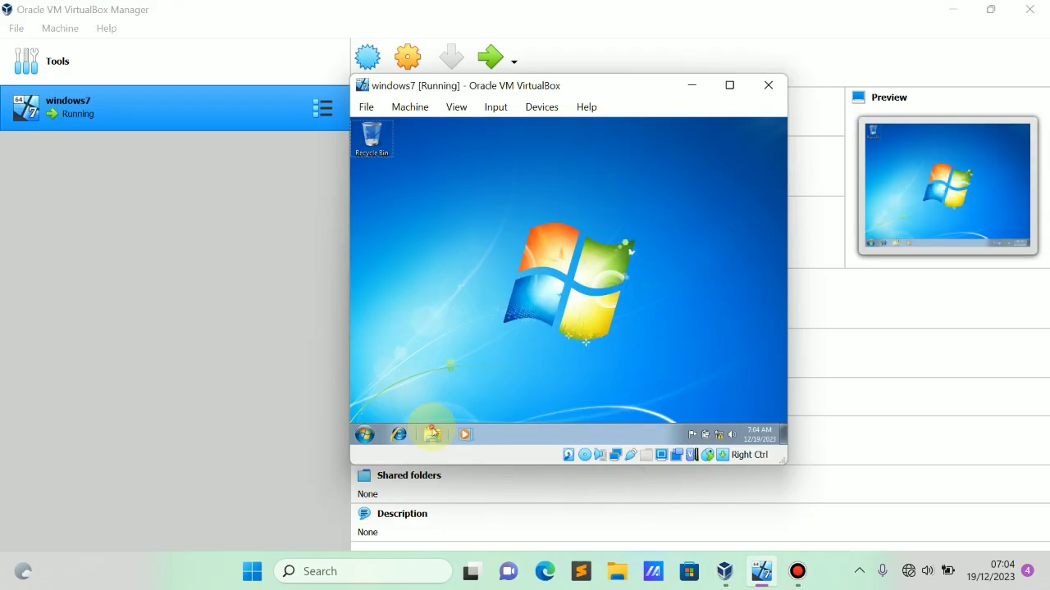
Show the computer's drives in Windows Explorer and quick-format Local Disk (D:) as NTFS, dismissing the AutoPlay window.
click(432, 434)
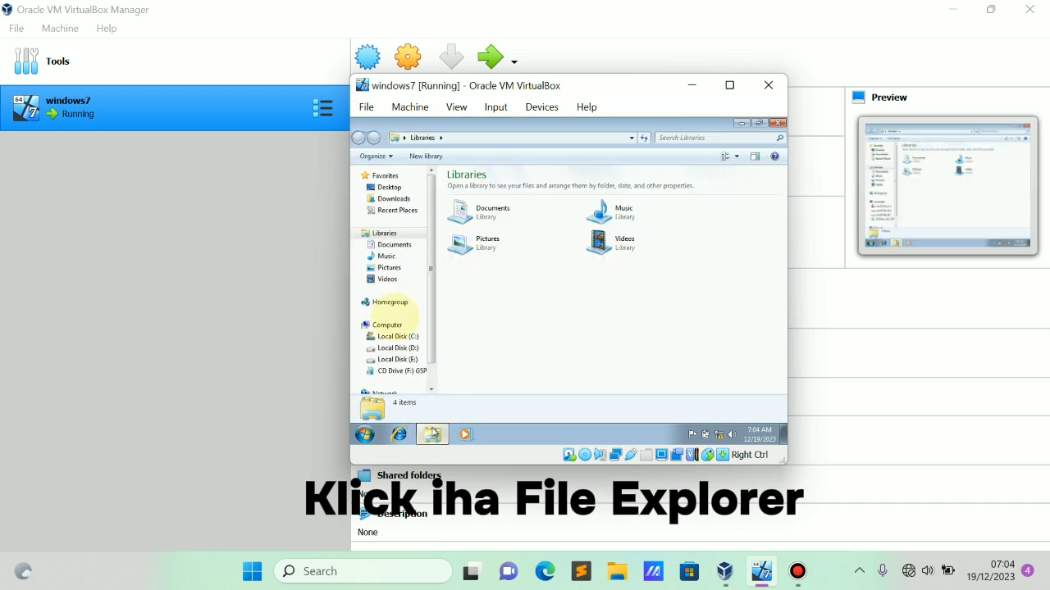
click(387, 324)
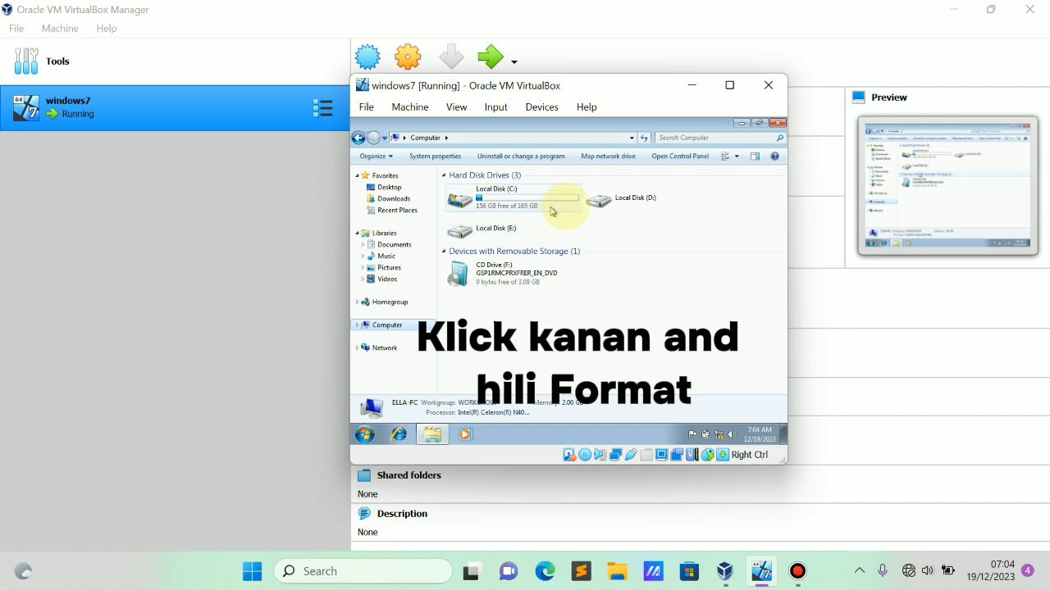
click(616, 205)
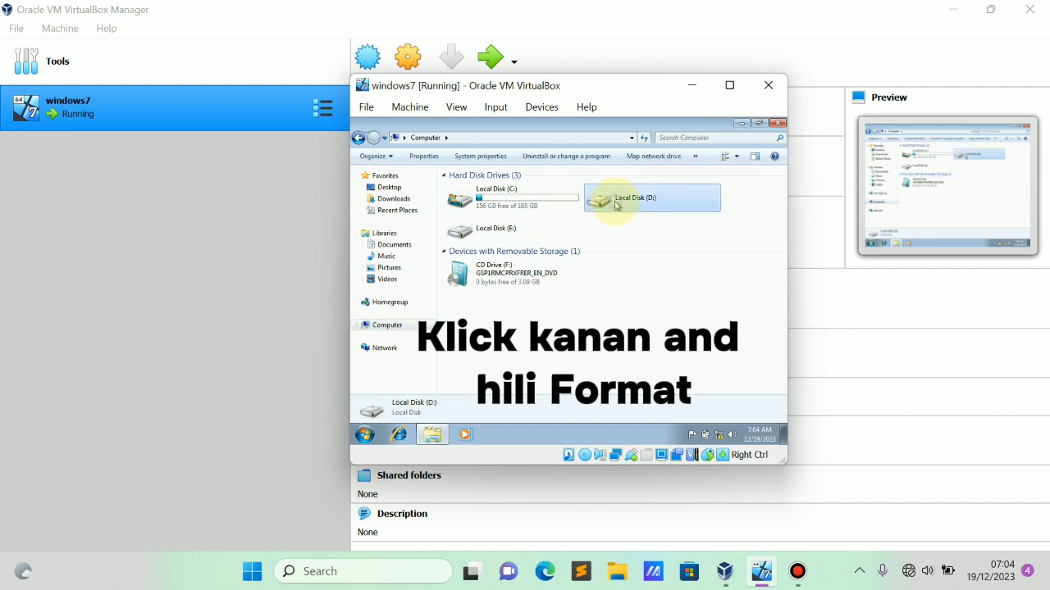
right_click(616, 205)
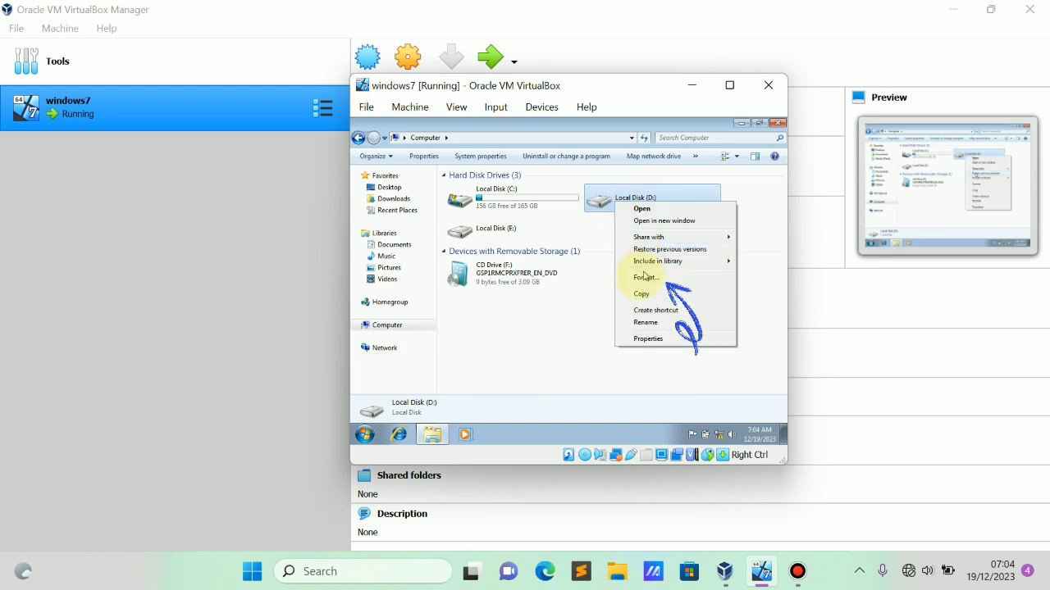
click(641, 278)
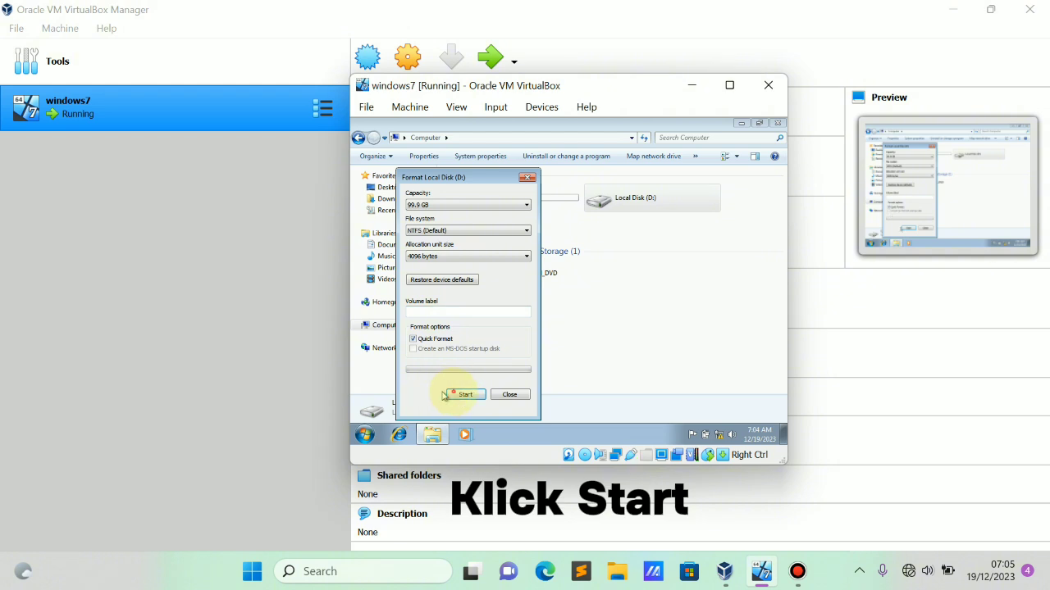
click(456, 395)
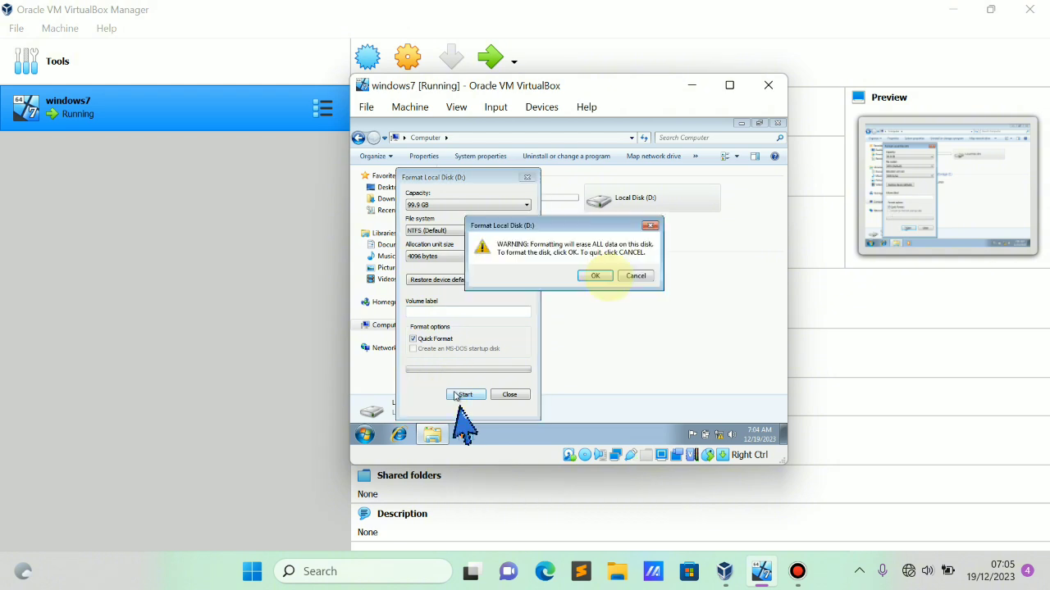
click(599, 280)
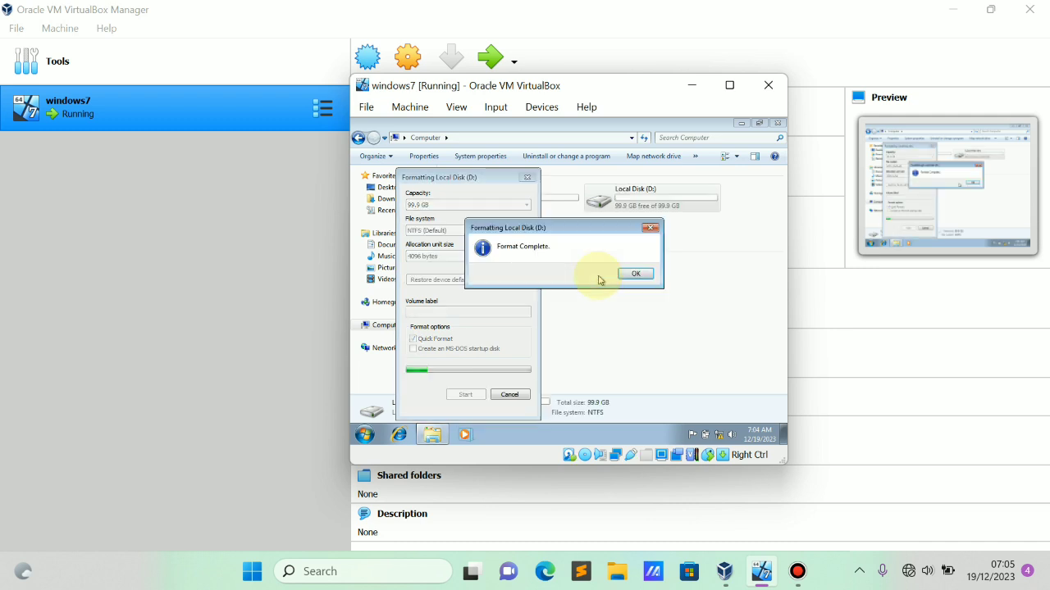
click(629, 273)
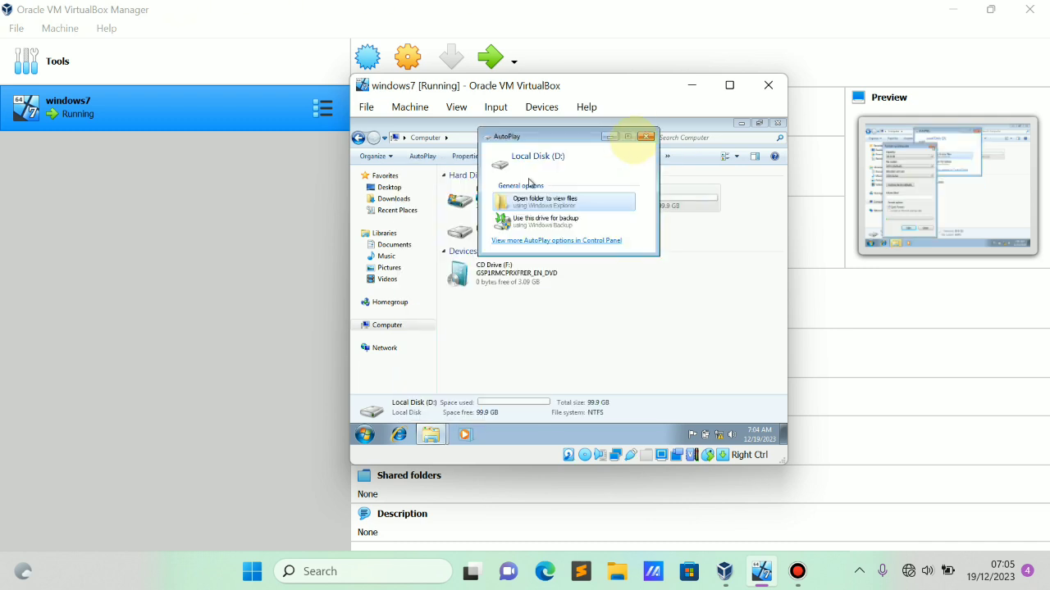
click(642, 140)
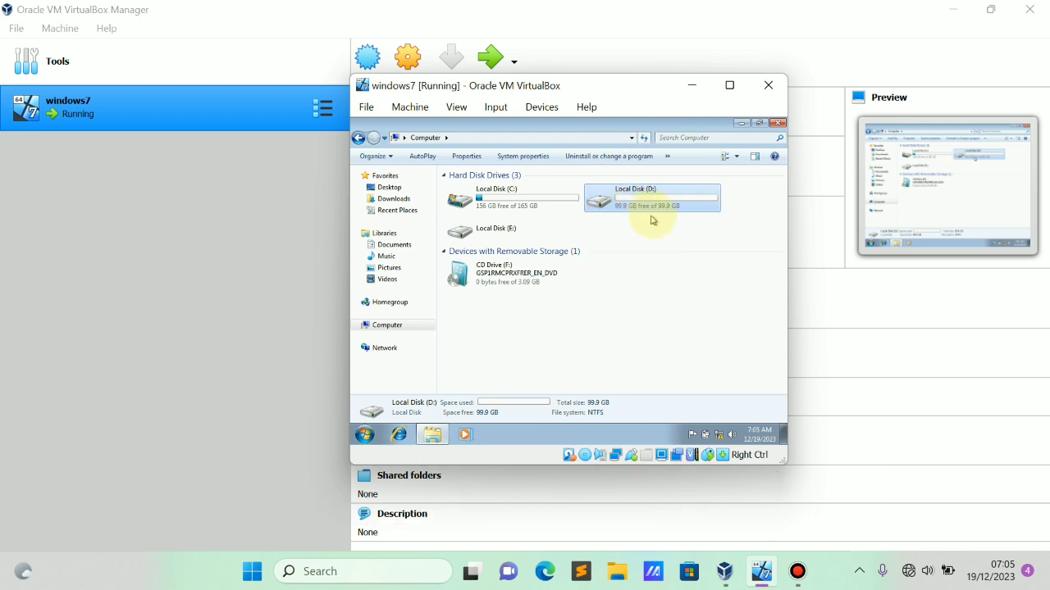
Quick-format Local Disk (E:) as NTFS with the default 4096-byte allocation unit size.
click(513, 235)
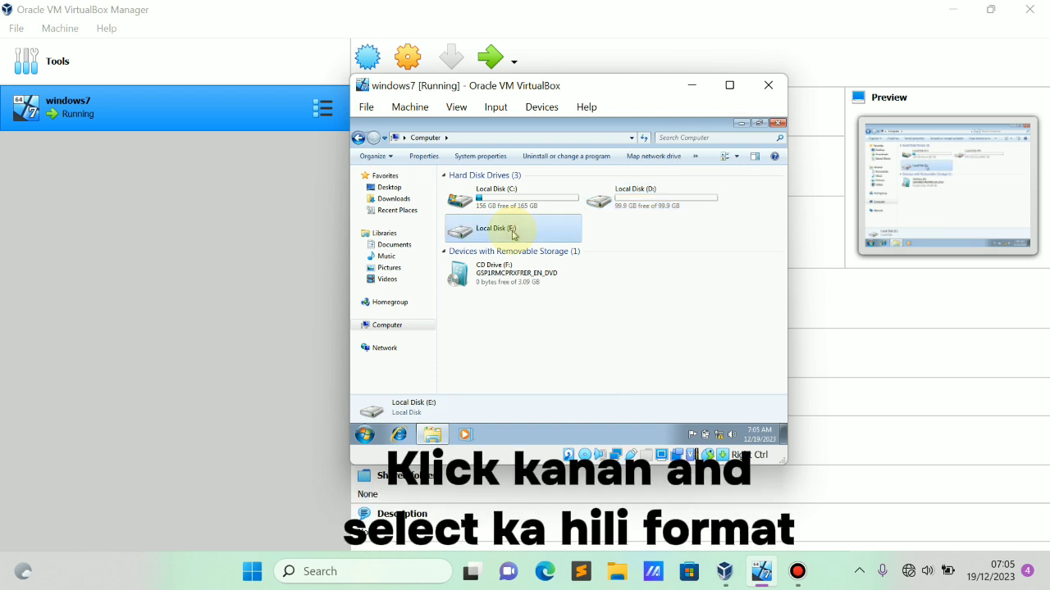
right_click(514, 235)
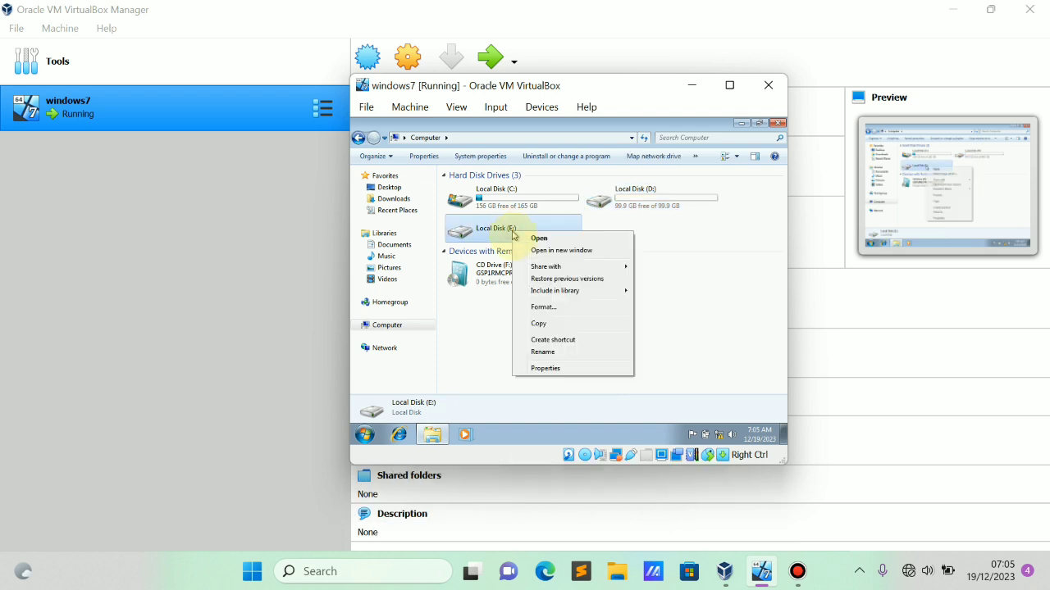
click(537, 307)
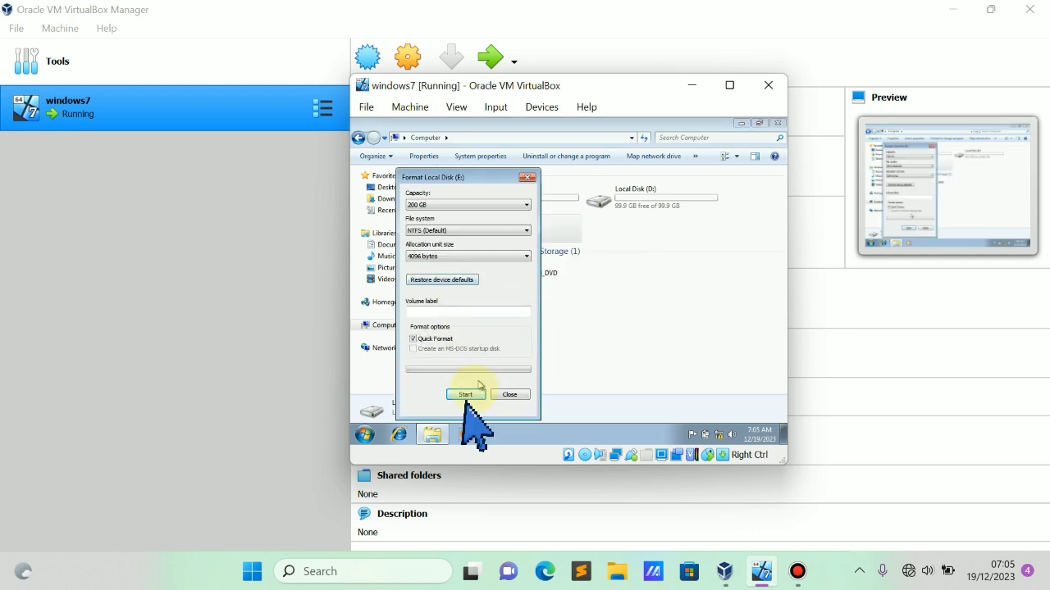
click(472, 395)
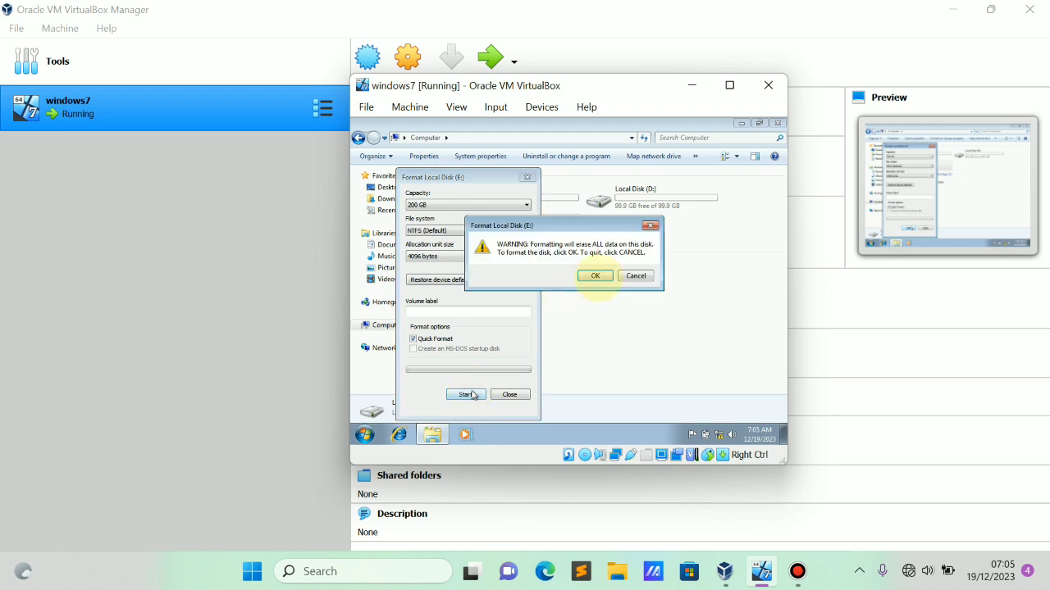
click(594, 274)
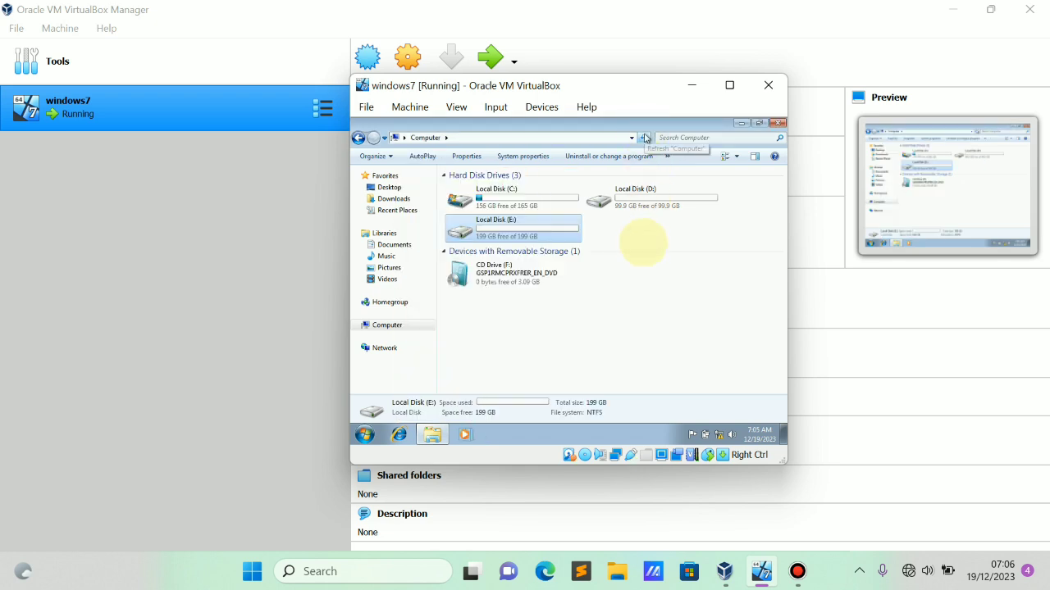
click(645, 138)
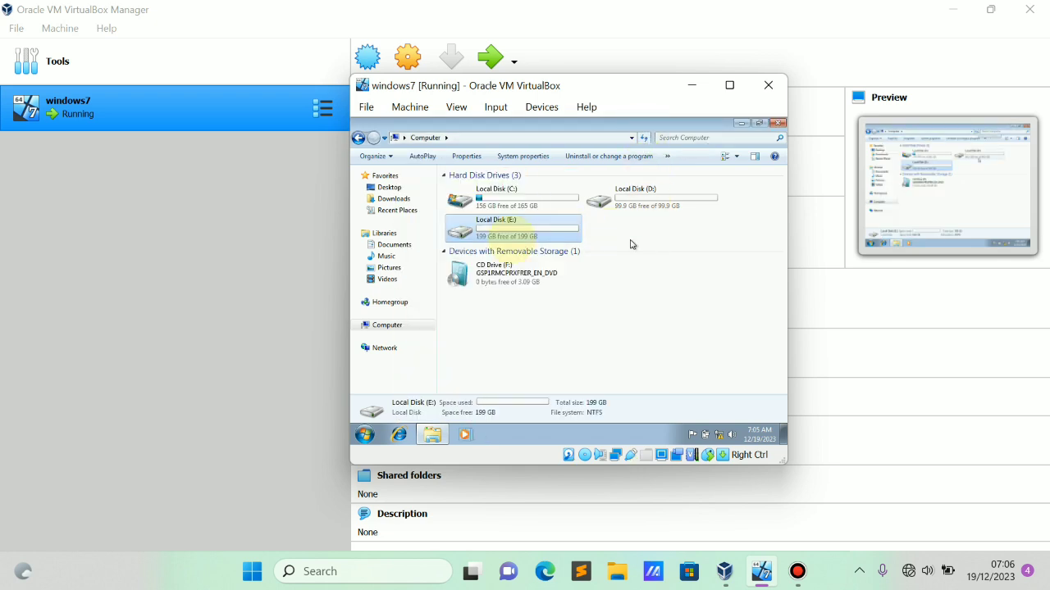